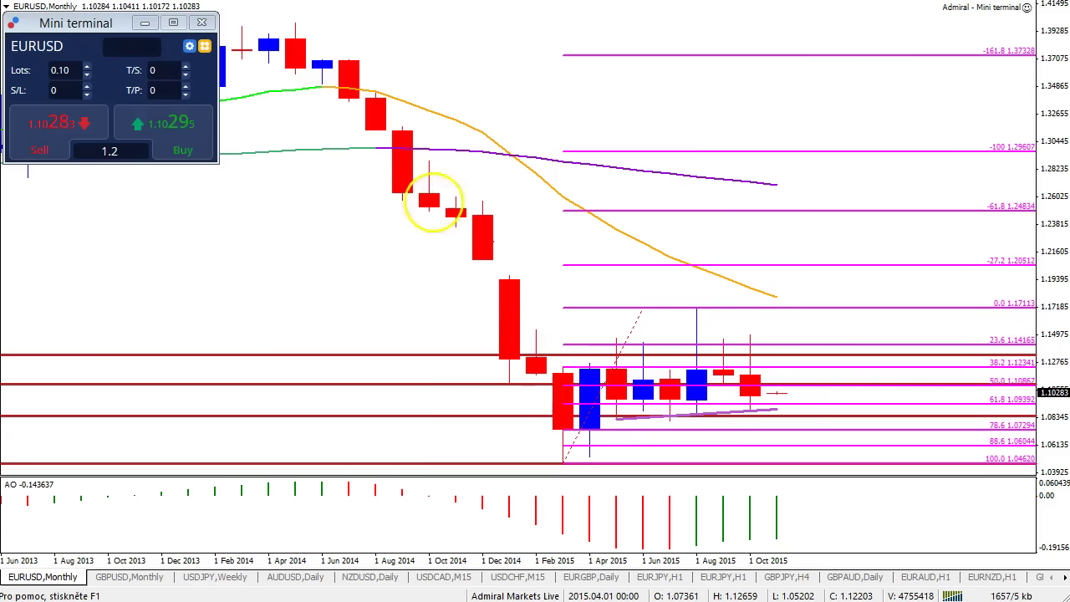
Step: Sketch a red downtrend arrow and a green sideways zigzag over the EURUSD monthly candles, then clear the drawings
mouse_move(262, 90)
mouse_down()
mouse_move(515, 430)
mouse_move(508, 465)
mouse_move(451, 443)
mouse_up()
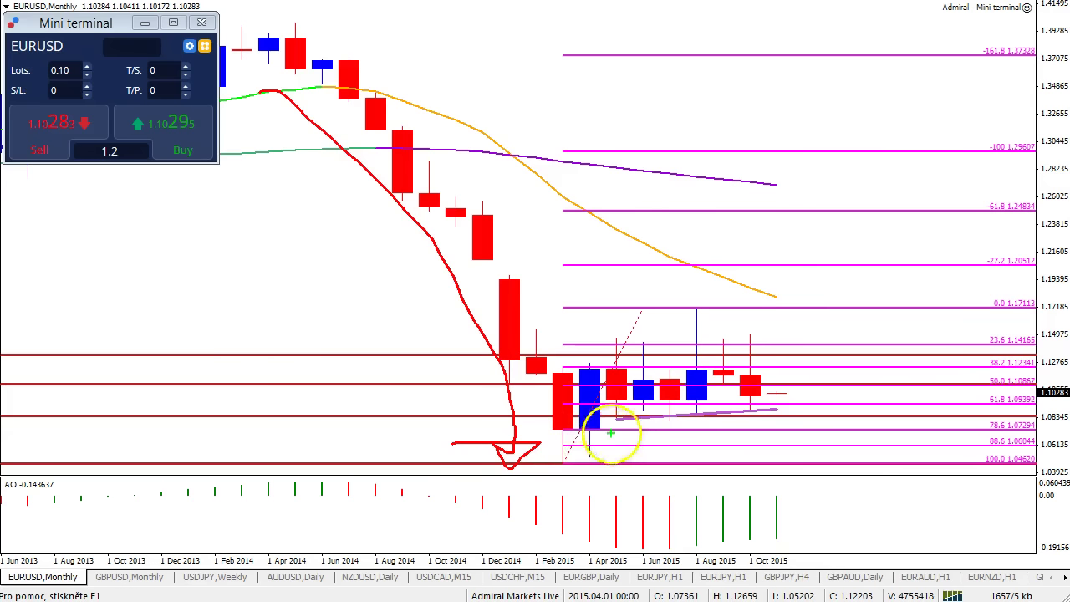
mouse_move(588, 428)
mouse_down()
mouse_move(750, 364)
mouse_move(854, 393)
mouse_move(945, 397)
mouse_up()
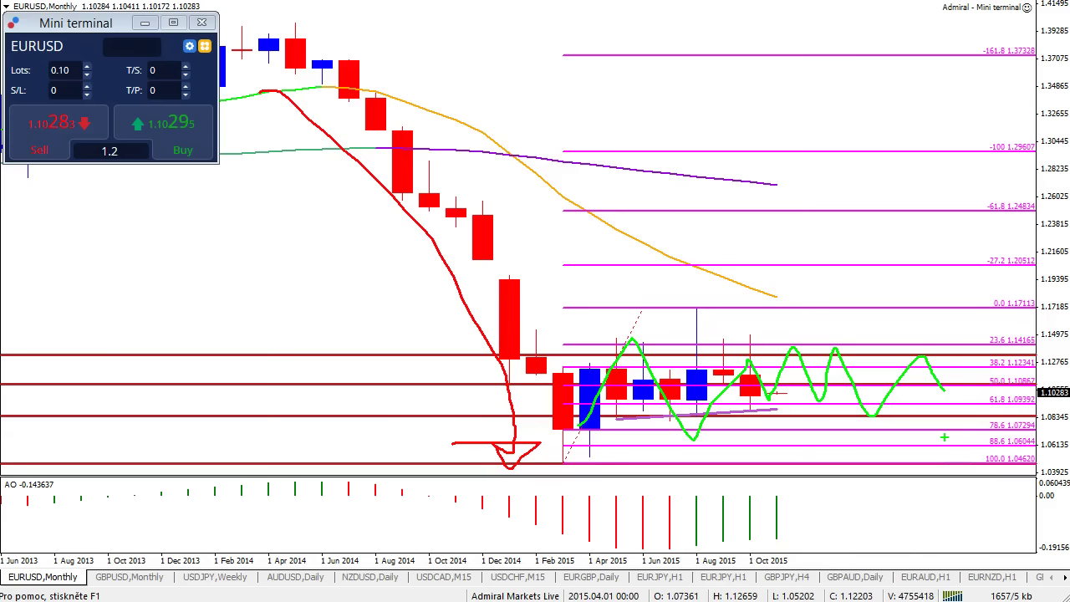
key(Escape)
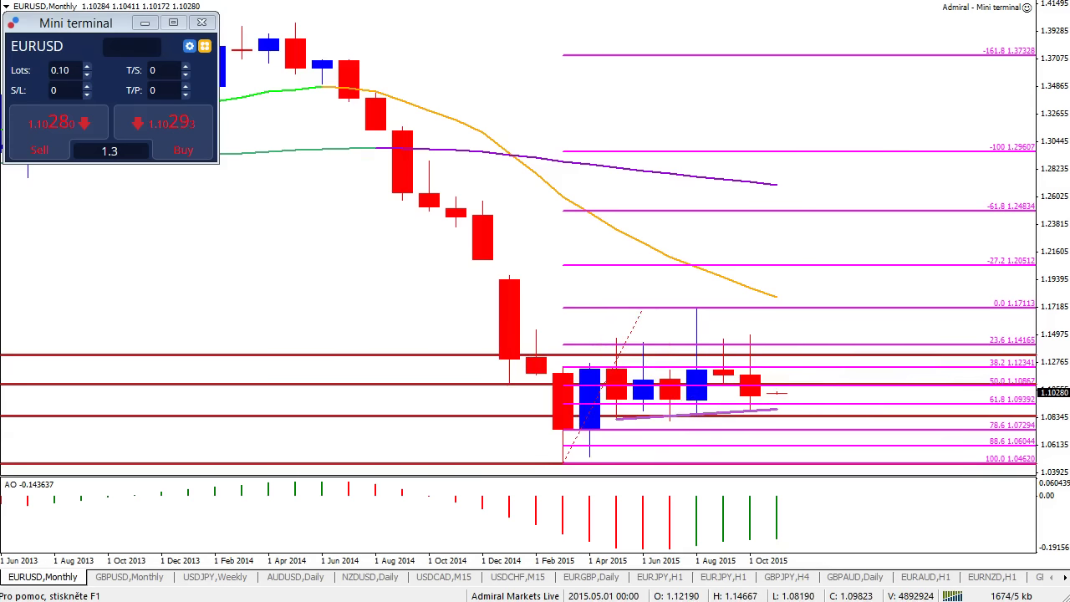
Step: Switch EURUSD to the weekly timeframe and mark the support line, the 2015 low and the latest candles in green
click(628, 2)
drag(789, 569, 692, 564)
key(ctrl+2)
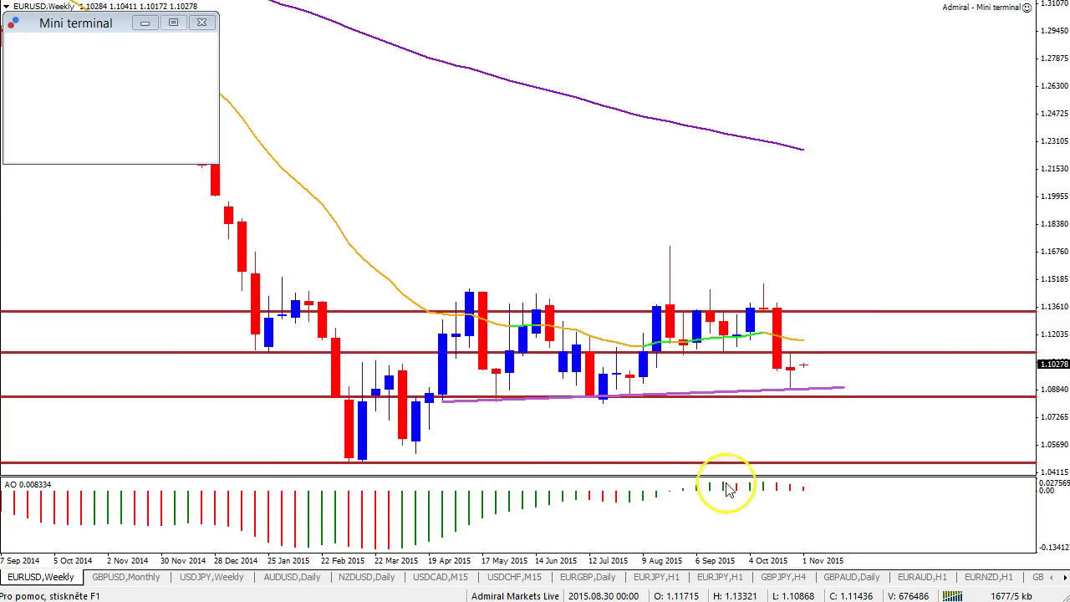
drag(472, 406, 664, 397)
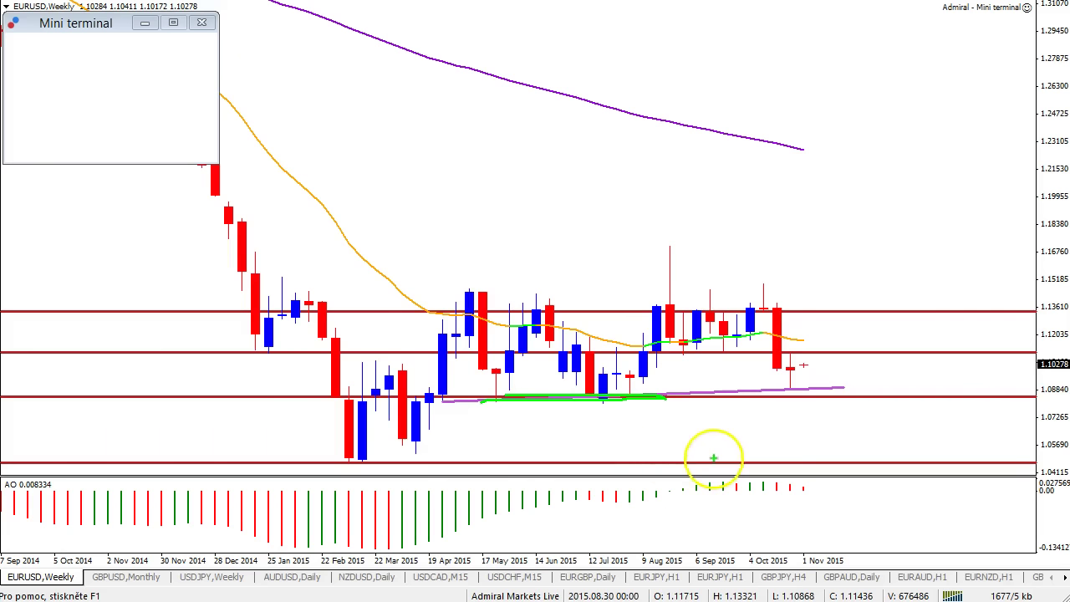
mouse_move(368, 450)
mouse_down()
mouse_move(316, 464)
mouse_move(343, 460)
mouse_up()
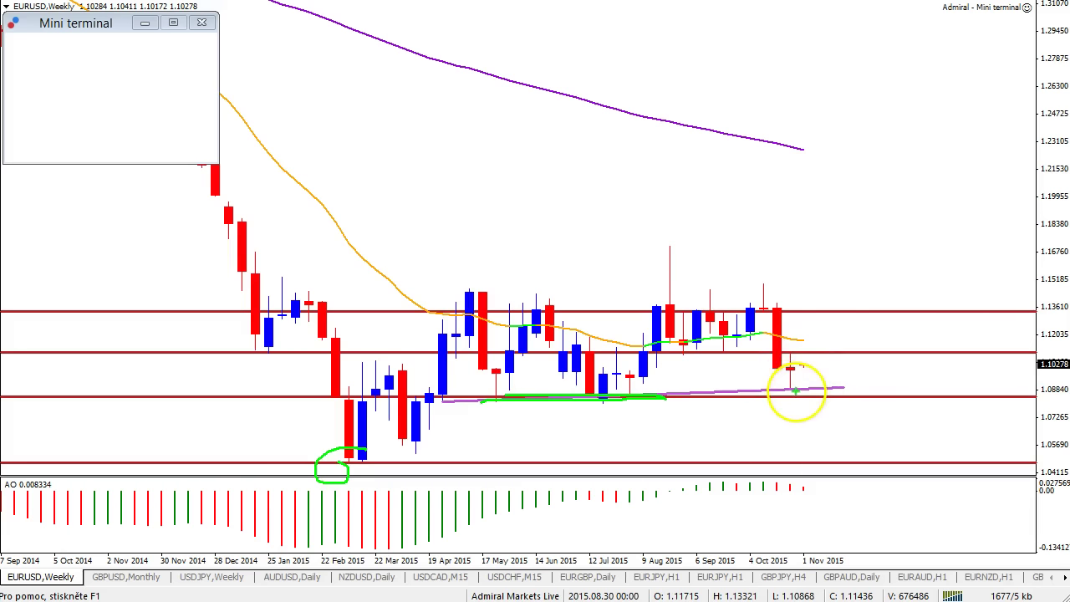
mouse_move(781, 347)
mouse_down()
mouse_move(815, 394)
mouse_move(801, 359)
mouse_up()
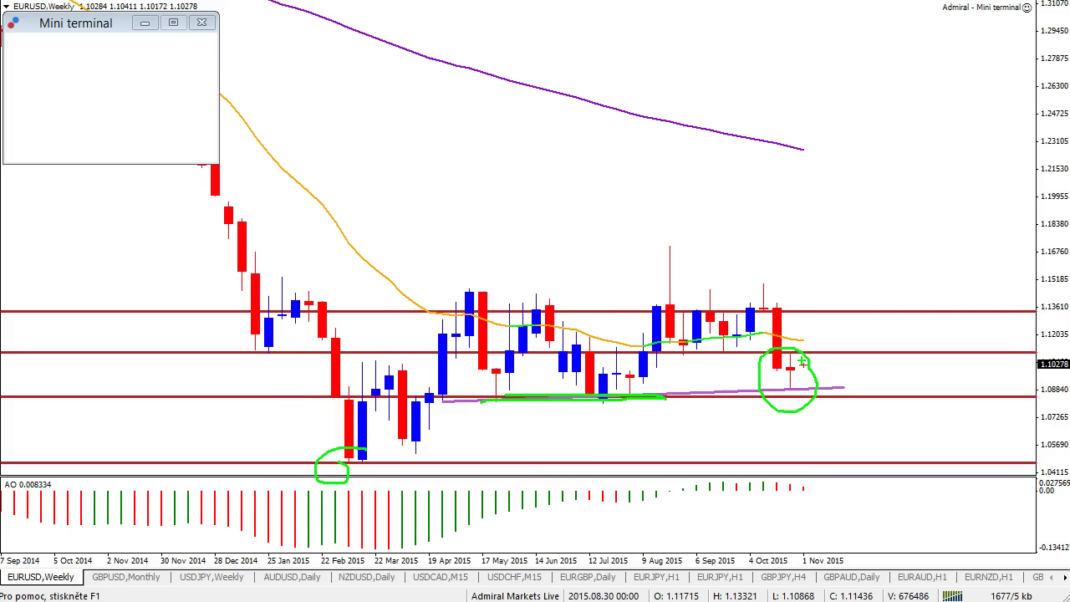
key(Escape)
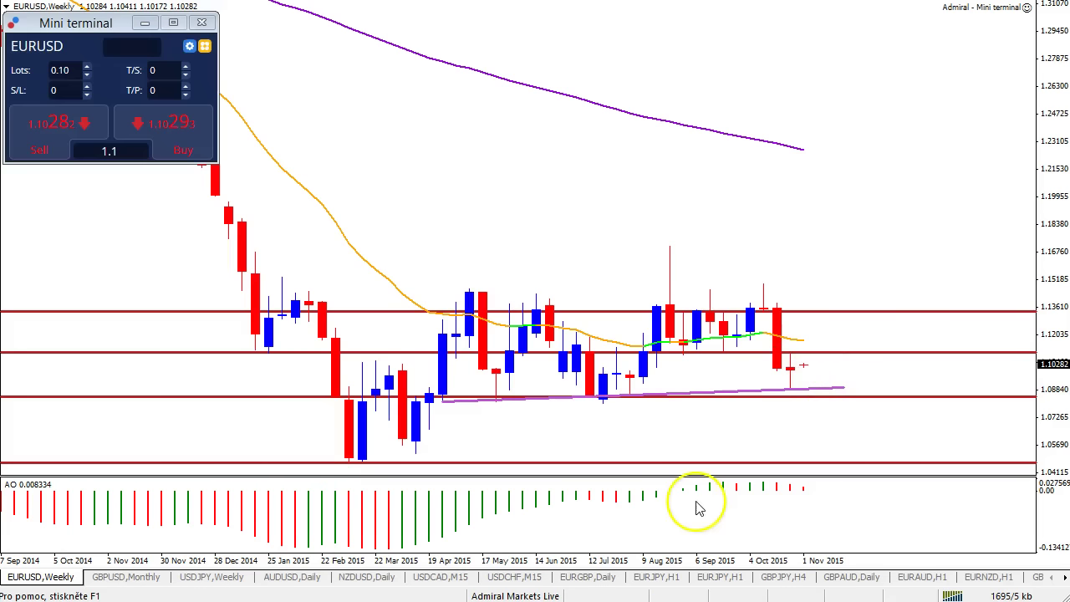
Step: Sketch the weekly scenarios: a red drop below the trend line, green bounces, and a red resistance zone at the line near 1.1361
mouse_move(811, 395)
mouse_down()
mouse_move(826, 435)
mouse_move(857, 416)
mouse_move(852, 405)
mouse_move(871, 409)
mouse_up()
key(g)
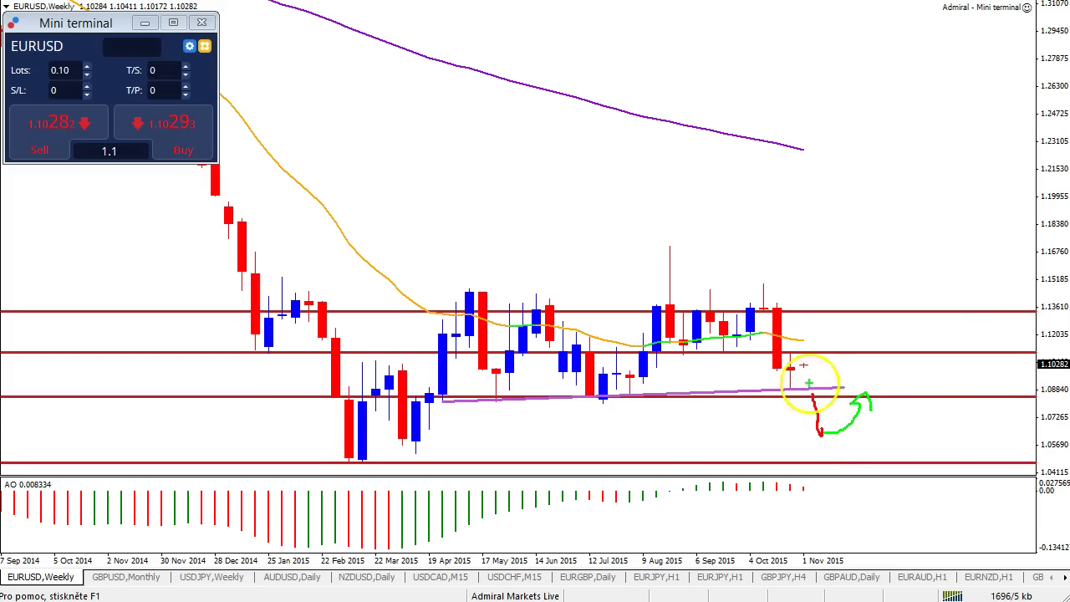
drag(799, 368, 841, 332)
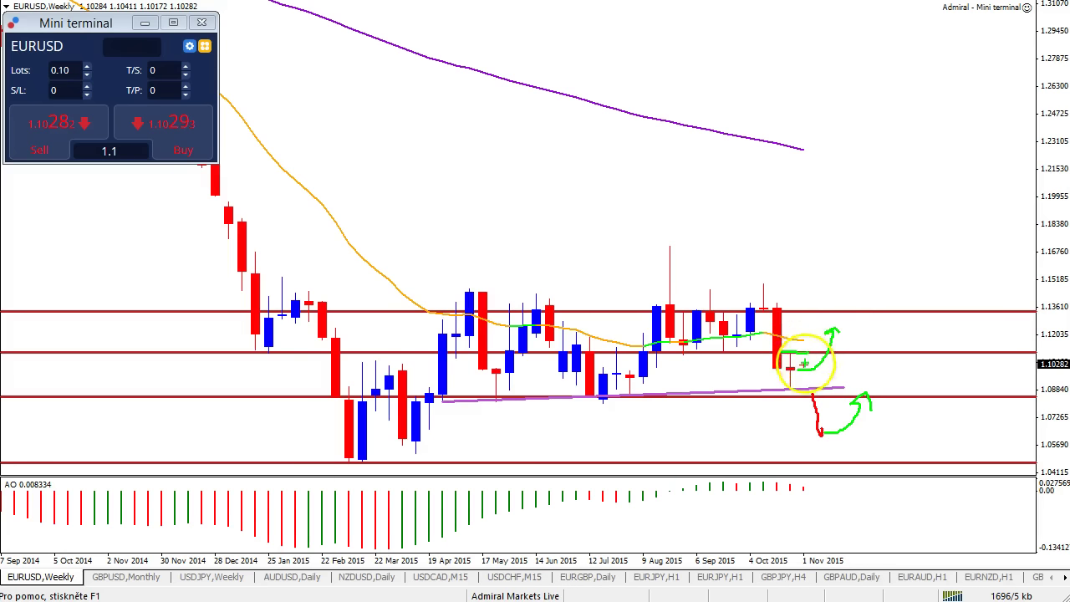
mouse_move(794, 311)
mouse_down()
mouse_move(769, 311)
mouse_move(855, 315)
mouse_move(857, 324)
mouse_up()
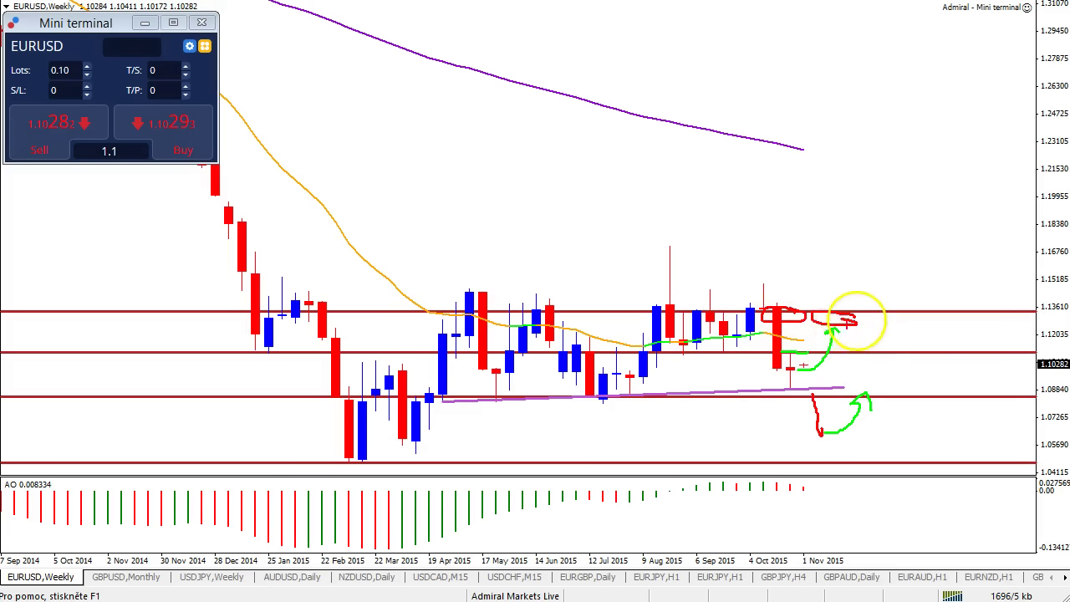
drag(814, 246, 798, 295)
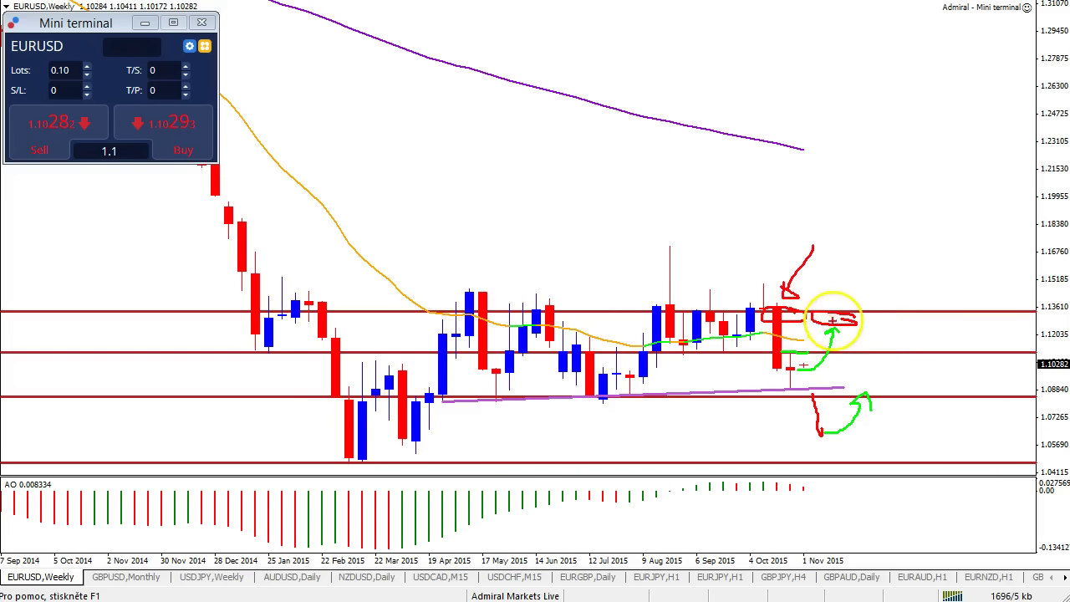
drag(850, 319, 875, 343)
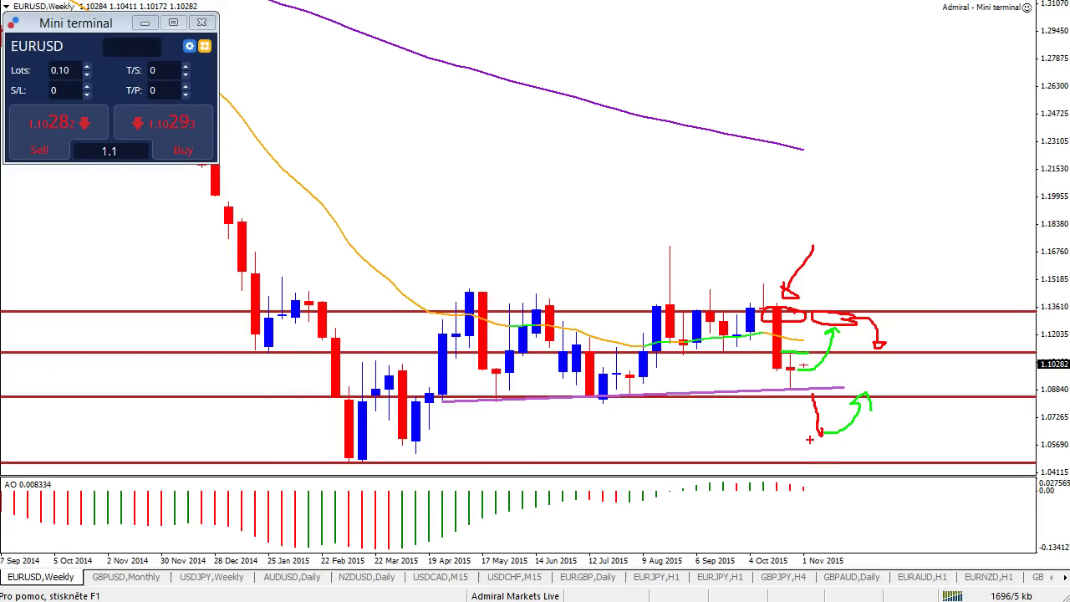
key(Escape)
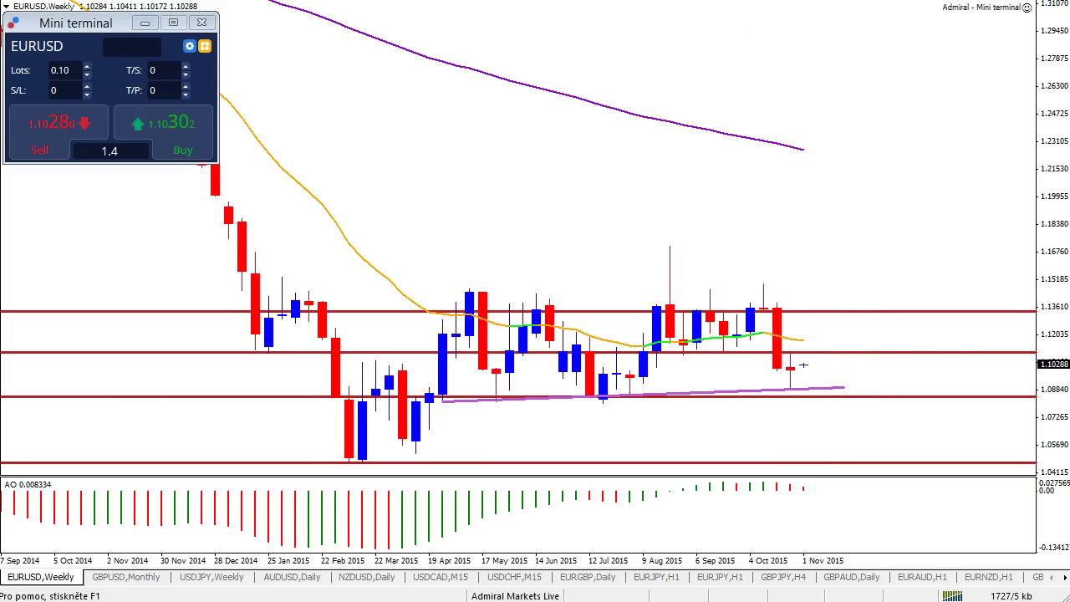
Step: Add a horizontal line across the weekly tops above the 1.1361 level and mark the resistance touches in red
click(676, 289)
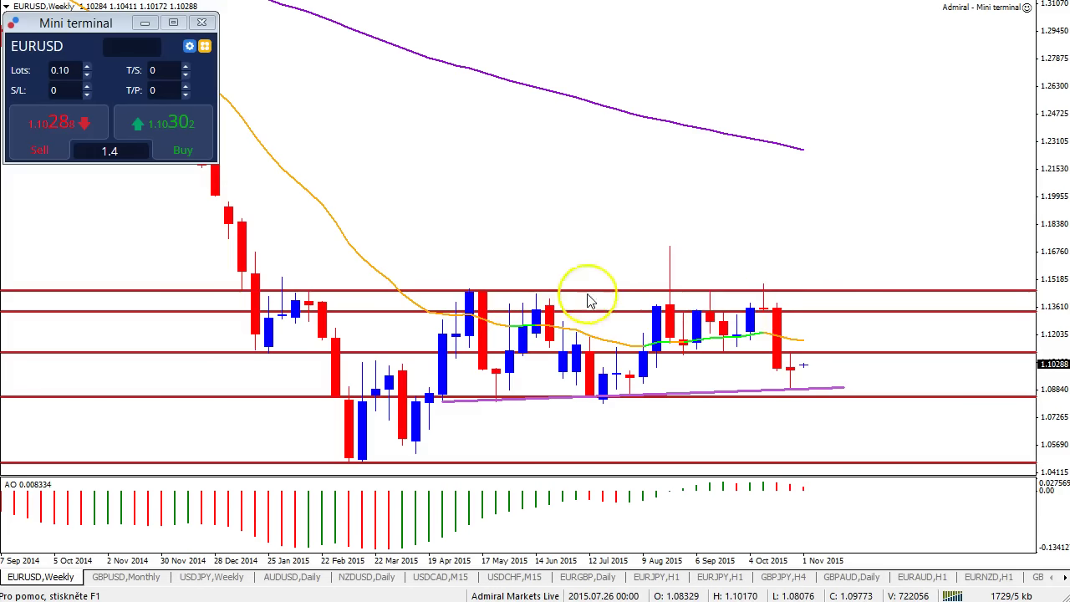
drag(493, 279, 493, 277)
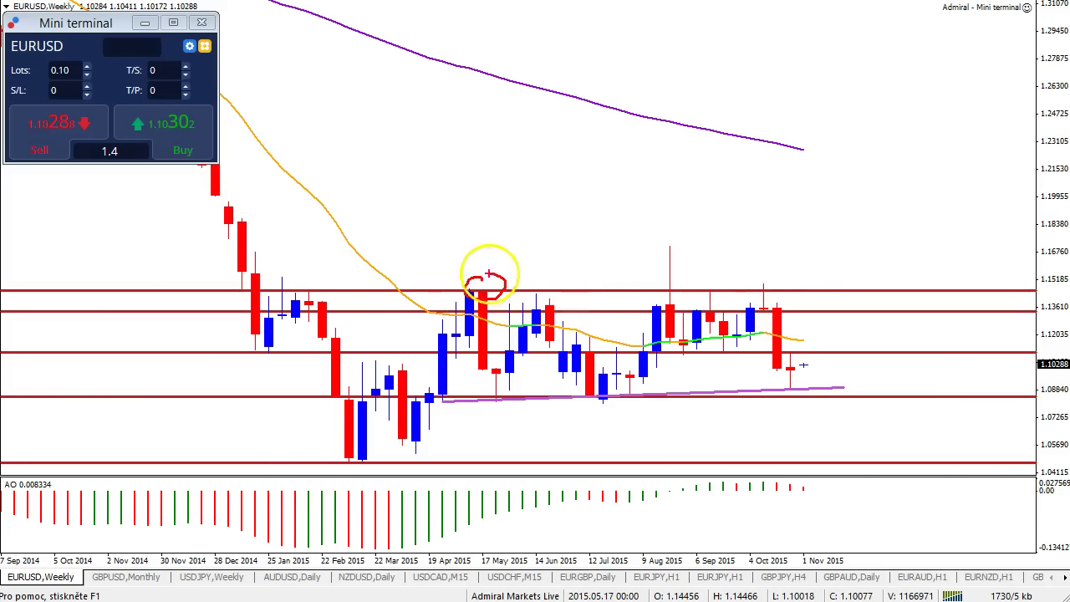
drag(711, 285, 708, 287)
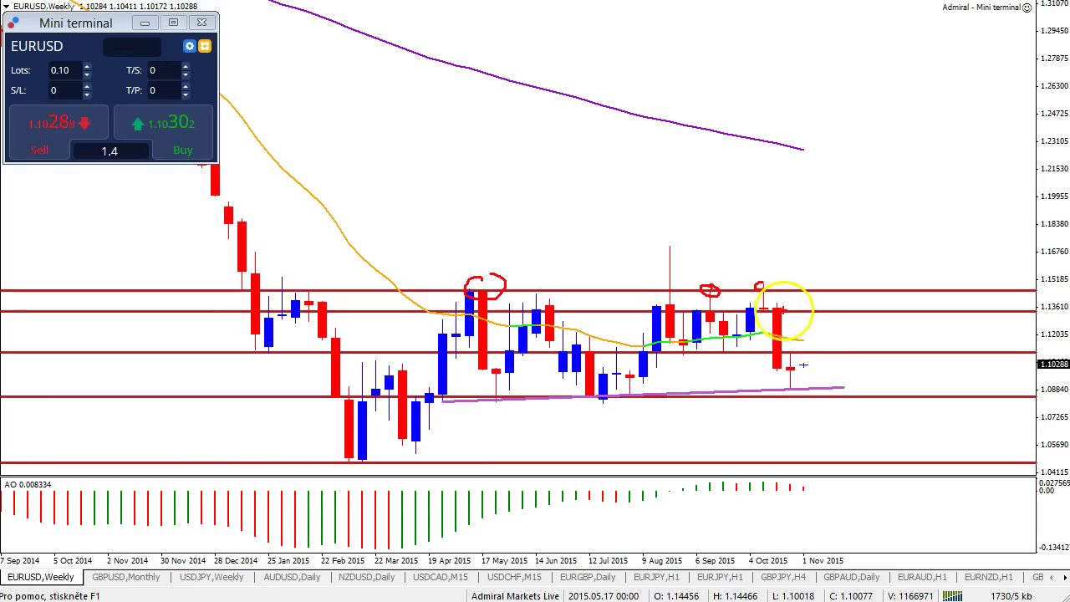
drag(761, 311, 793, 310)
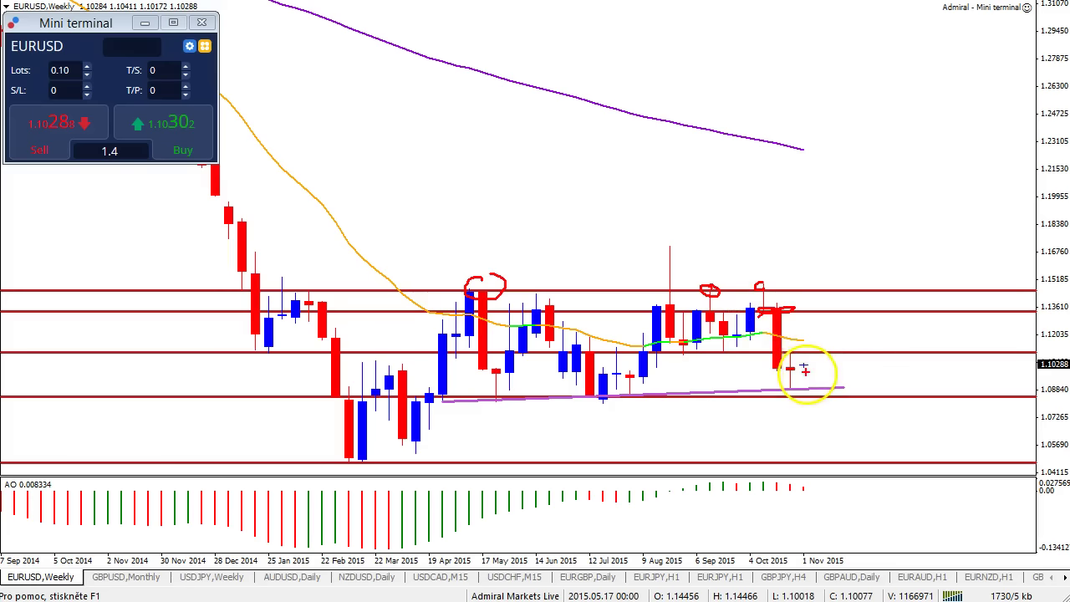
key(Escape)
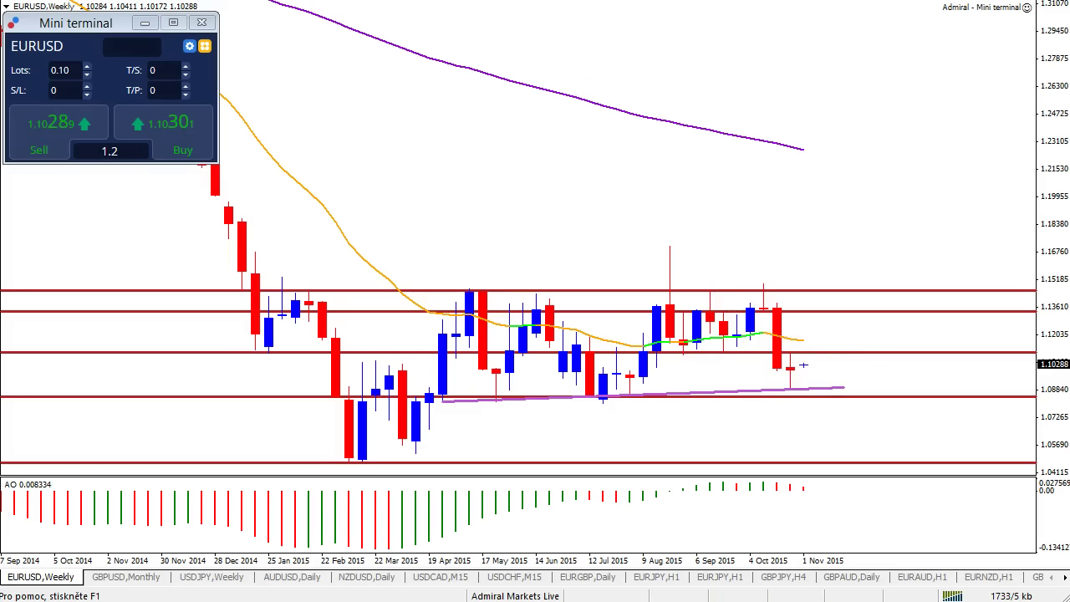
Step: Switch EURUSD to the daily timeframe, mark the touches around the 1.10831 level in red and sketch a downward arrow from it
click(636, 2)
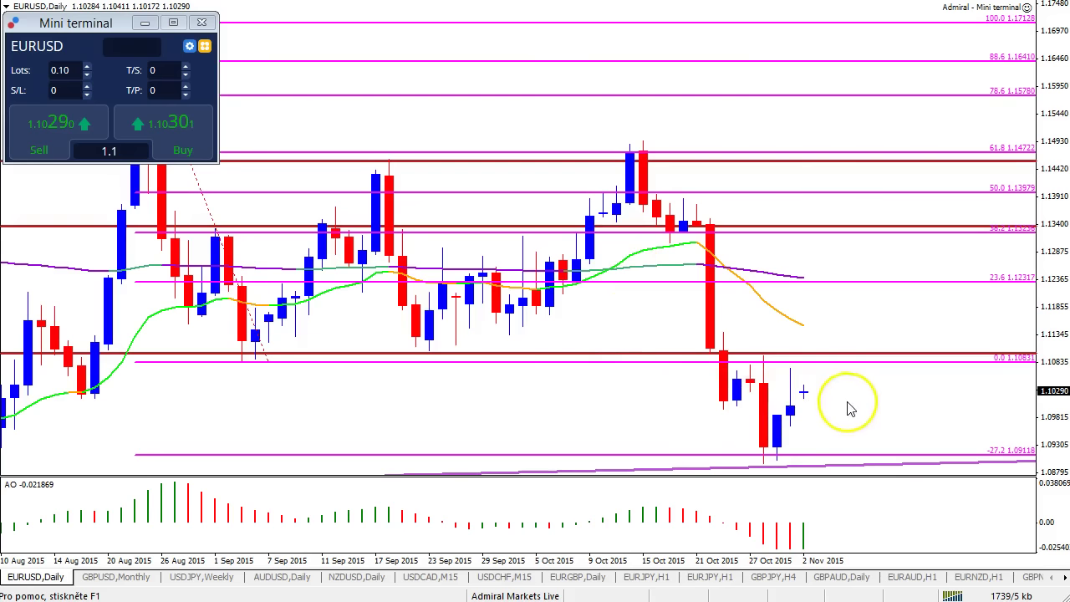
mouse_move(756, 366)
mouse_down()
mouse_move(911, 355)
mouse_move(790, 370)
mouse_move(784, 347)
mouse_up()
key(Escape)
key(ctrl+2)
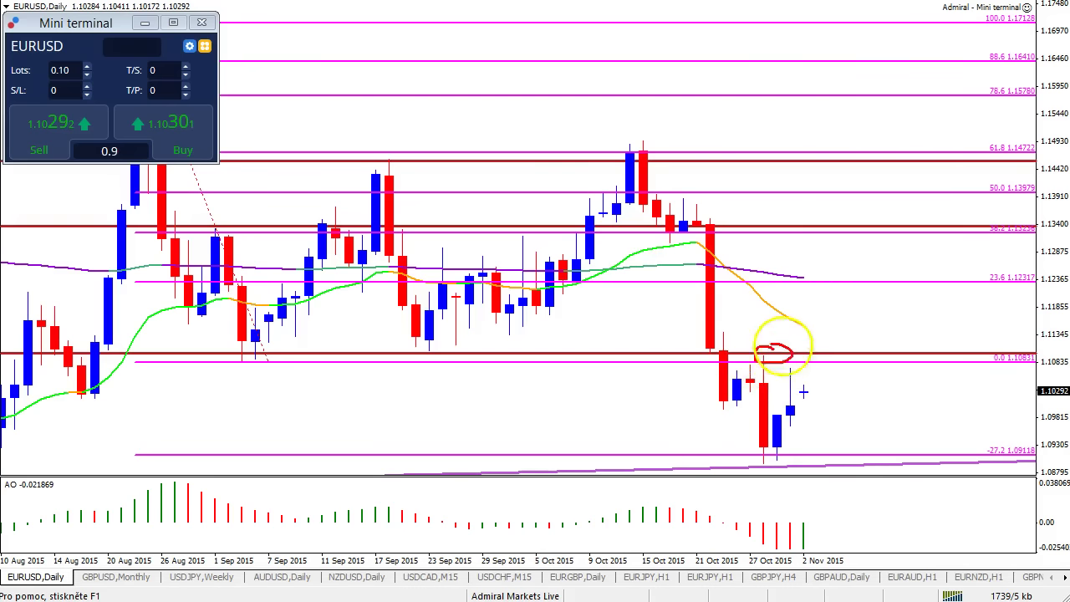
mouse_move(400, 339)
mouse_down()
mouse_move(263, 358)
mouse_move(271, 353)
mouse_up()
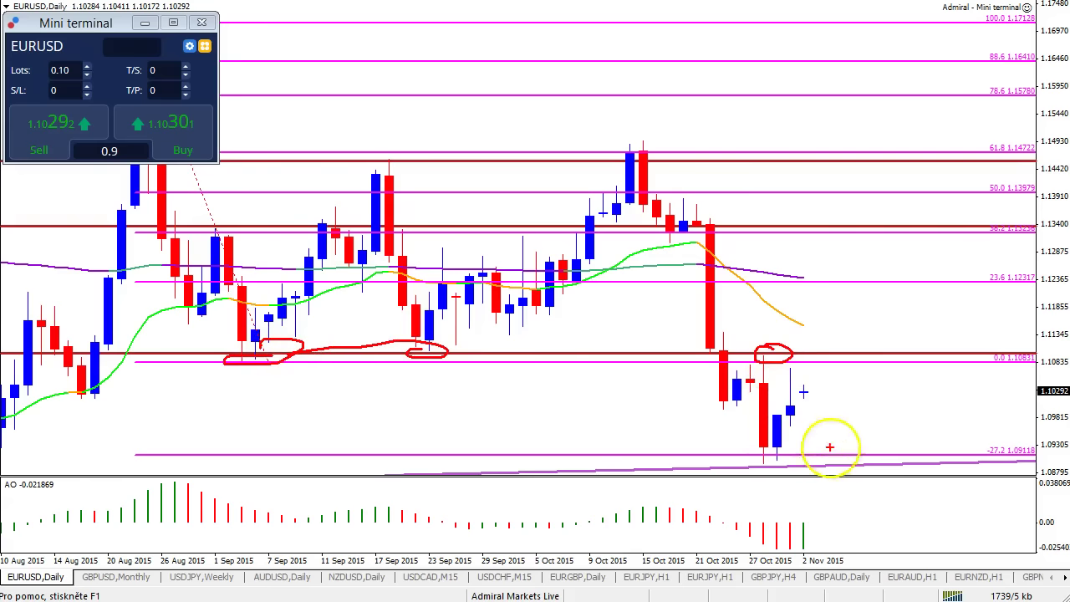
drag(832, 372, 832, 478)
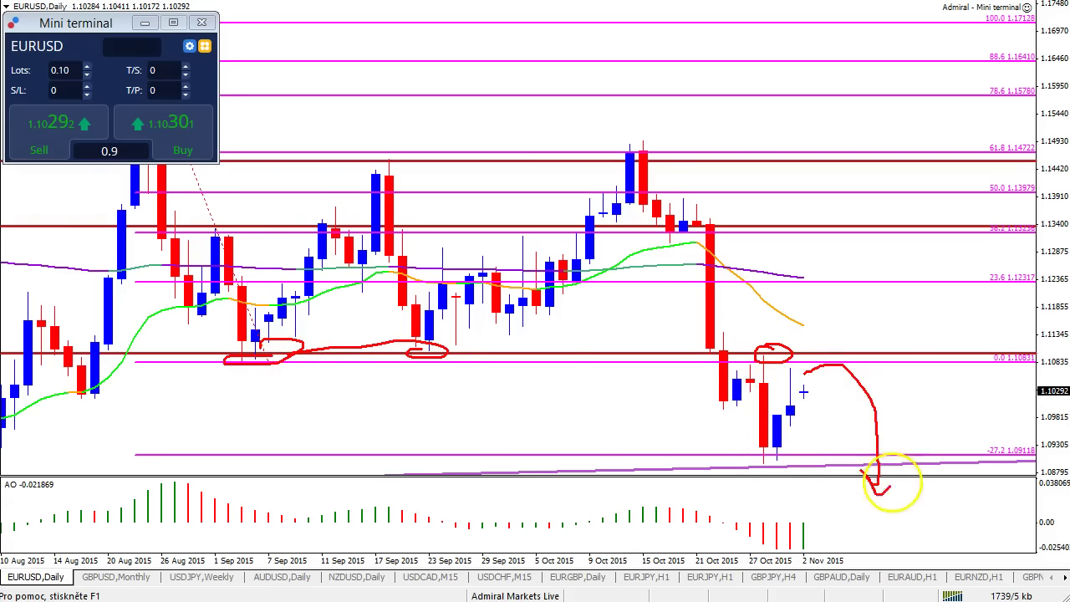
key(Escape)
Step: Compress the daily price scale to reveal lower targets and sketch red arrows breaking the trend line toward the -61.8 Fibonacci level
drag(1055, 424, 1036, 511)
mouse_move(775, 403)
mouse_down()
mouse_move(771, 393)
mouse_move(830, 335)
mouse_move(853, 470)
mouse_move(828, 459)
mouse_move(867, 458)
mouse_up()
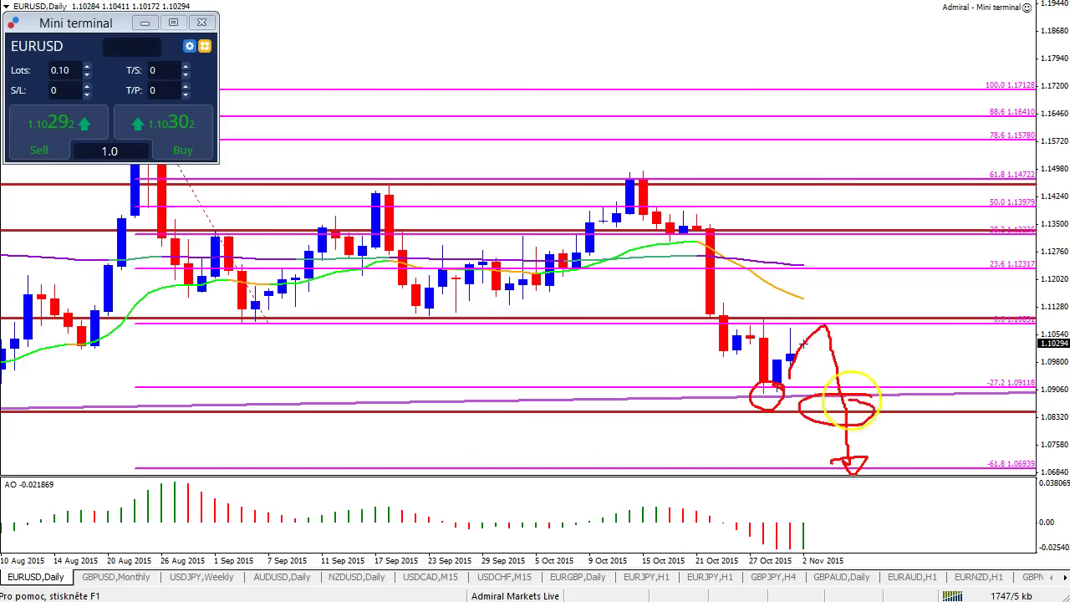
key(Escape)
drag(1059, 394, 1064, 443)
key(ctrl+2)
mouse_move(833, 361)
mouse_down()
mouse_move(849, 376)
mouse_move(846, 408)
mouse_move(882, 469)
mouse_move(874, 472)
mouse_up()
key(Escape)
Step: Extend the price scale to the -100 level, sketch green bounces at -61.8 and -100, and shade the resistance below 1.10831 red
drag(1057, 417, 1056, 454)
mouse_move(874, 452)
mouse_down()
mouse_move(856, 454)
mouse_move(878, 453)
mouse_up()
drag(840, 393, 861, 384)
drag(885, 452, 924, 443)
drag(854, 378, 865, 395)
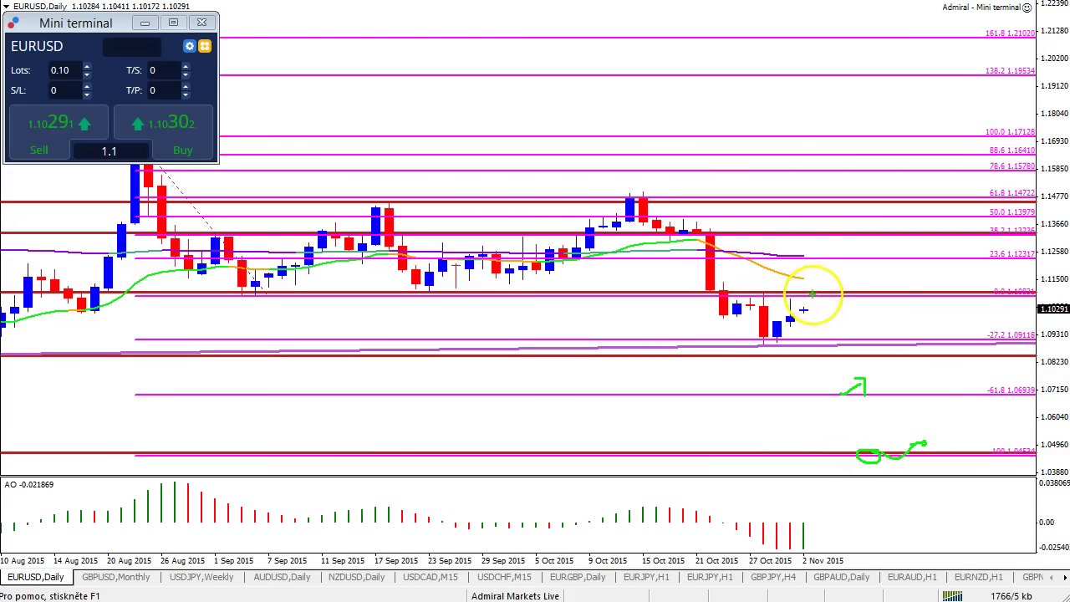
mouse_move(798, 298)
mouse_down()
mouse_move(739, 303)
mouse_move(878, 306)
mouse_move(821, 302)
mouse_up()
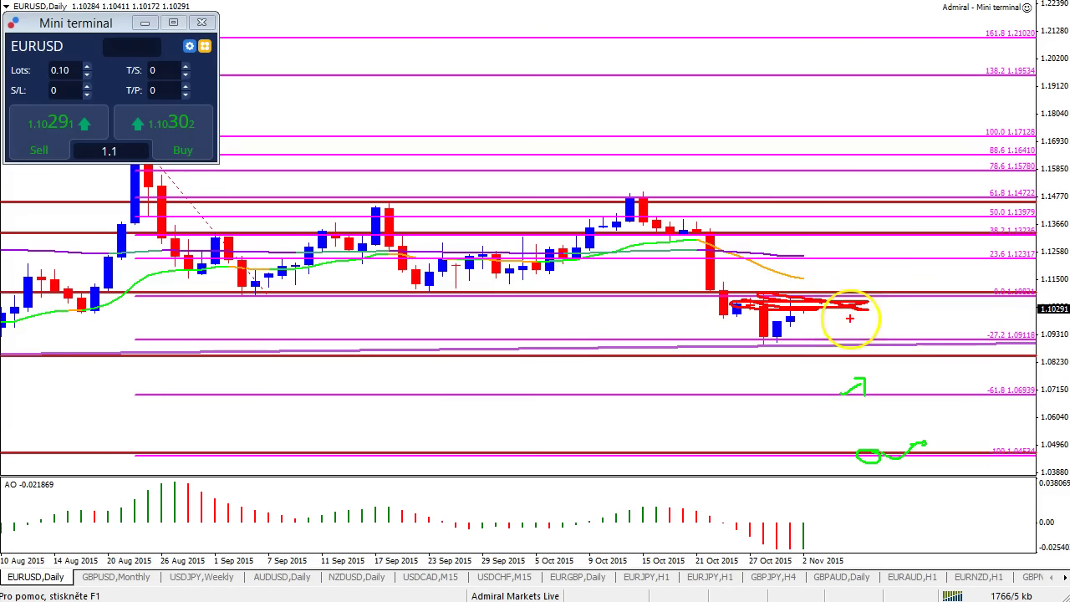
key(Escape)
Step: Sketch the bullish daily scenario: a green breakout arrow above the boxed recent high and a red reversal from the 38.2–61.8 zone
key(ctrl+2)
drag(757, 291, 772, 302)
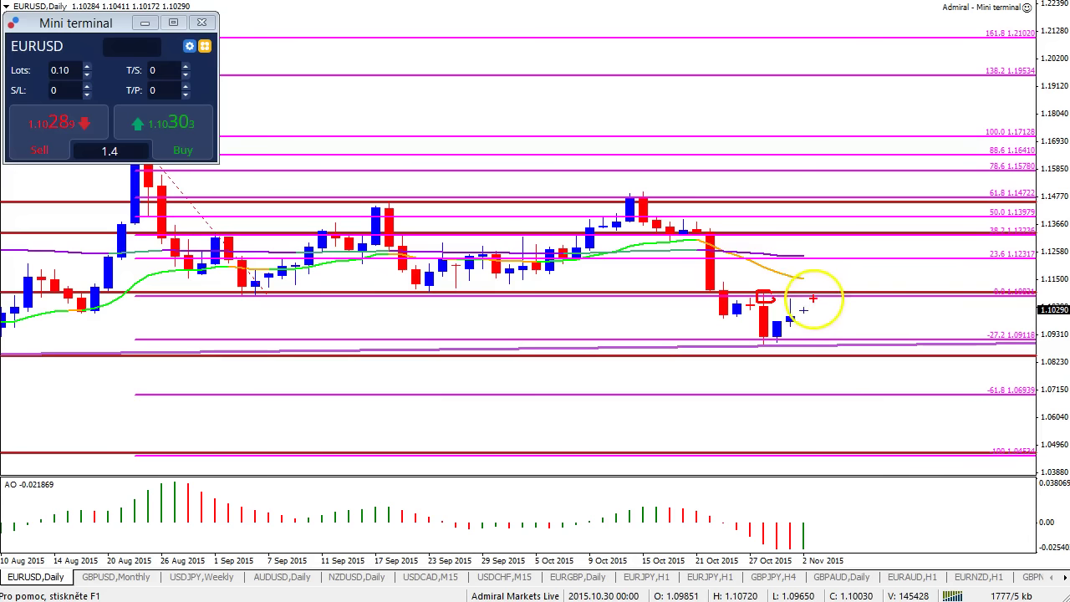
mouse_move(812, 292)
mouse_down()
mouse_move(835, 239)
mouse_move(855, 248)
mouse_up()
key(r)
mouse_move(900, 203)
mouse_down()
mouse_move(903, 229)
mouse_move(893, 206)
mouse_move(888, 219)
mouse_move(943, 244)
mouse_move(939, 258)
mouse_move(928, 251)
mouse_up()
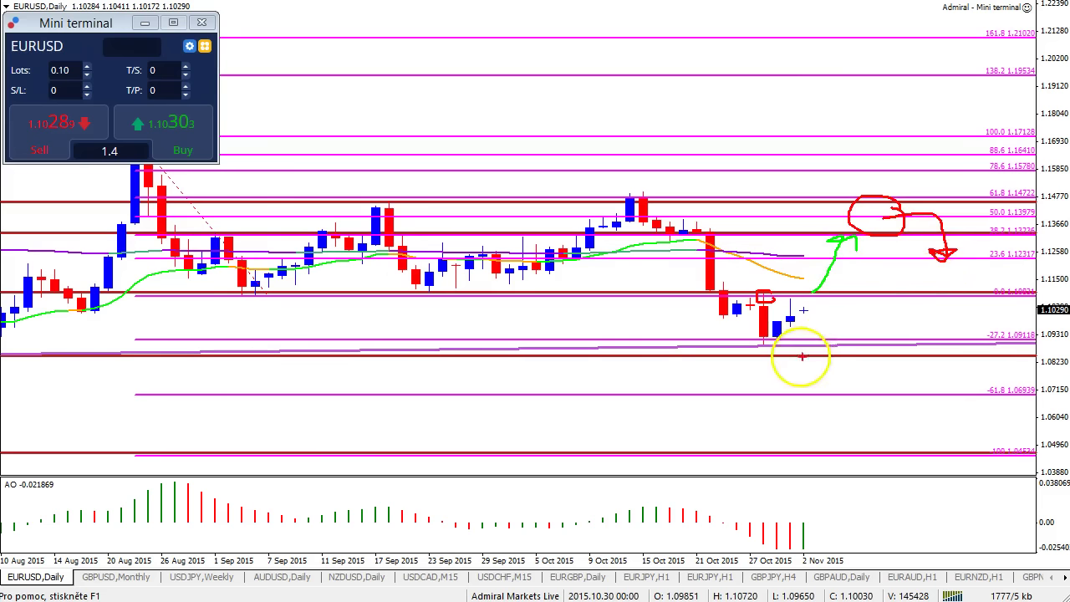
Step: Sketch the bearish daily scenario with red drops toward the trend line, -61.8 and -100 levels and green bounces from the lower two
mouse_move(809, 296)
mouse_down()
mouse_move(844, 292)
mouse_move(860, 342)
mouse_move(913, 385)
mouse_move(938, 388)
mouse_move(968, 362)
mouse_up()
key(g)
mouse_move(957, 399)
mouse_down()
mouse_move(968, 441)
mouse_move(1016, 413)
mouse_up()
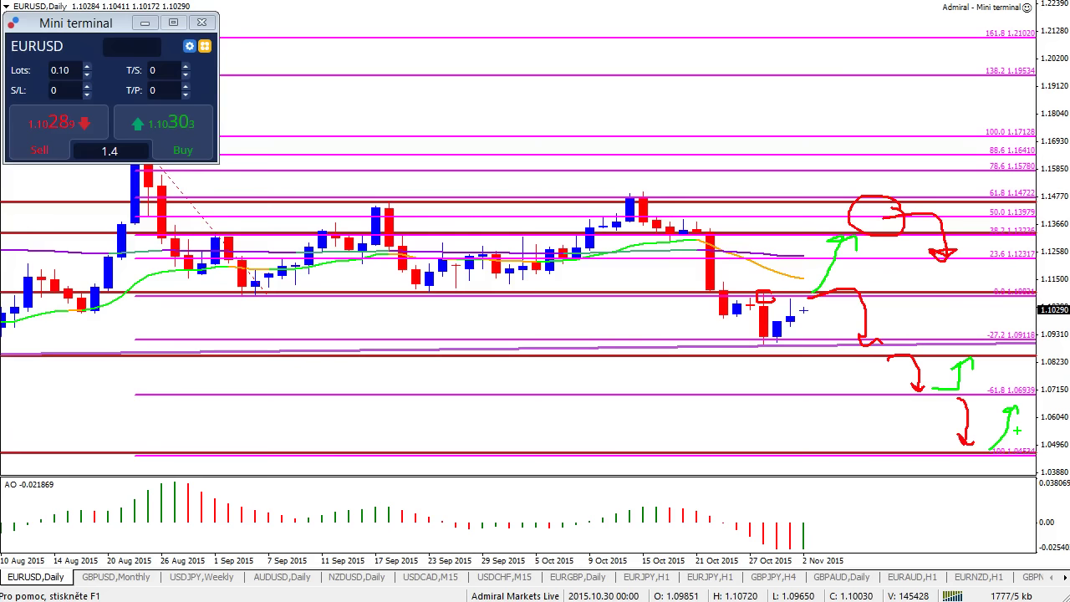
key(Escape)
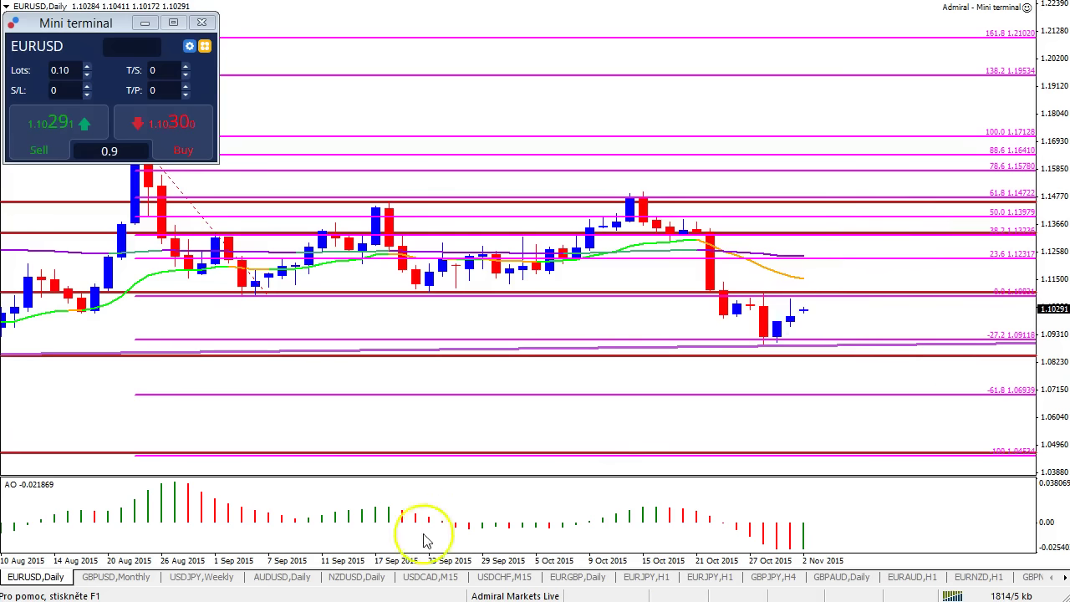
Step: Open the GBPUSD monthly chart and draw a Fibonacci retracement from the 2014 high at about 1.7191 to about 1.4554
click(138, 577)
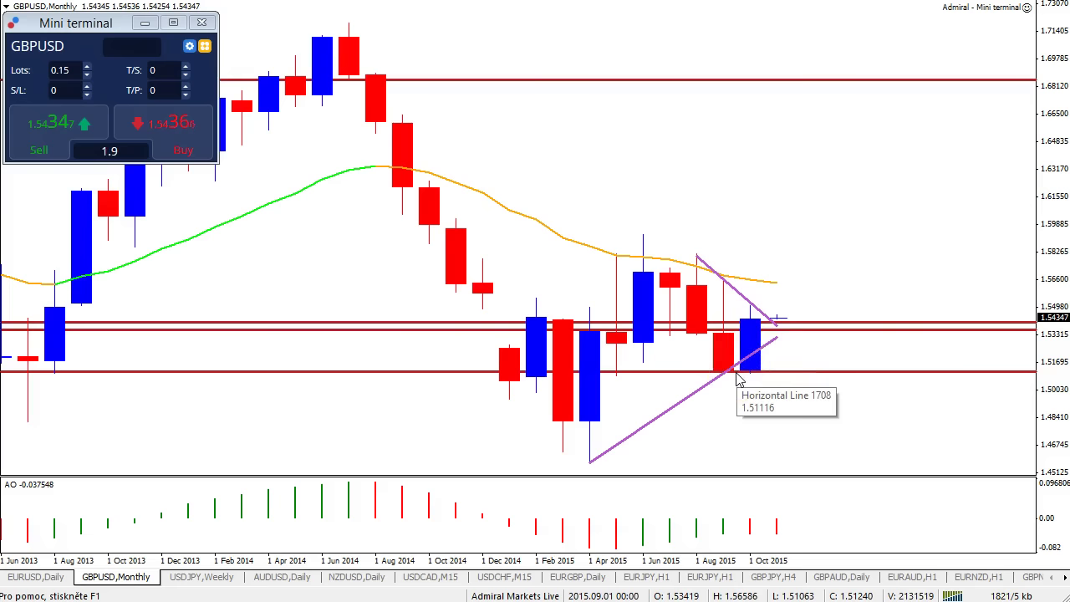
click(599, 321)
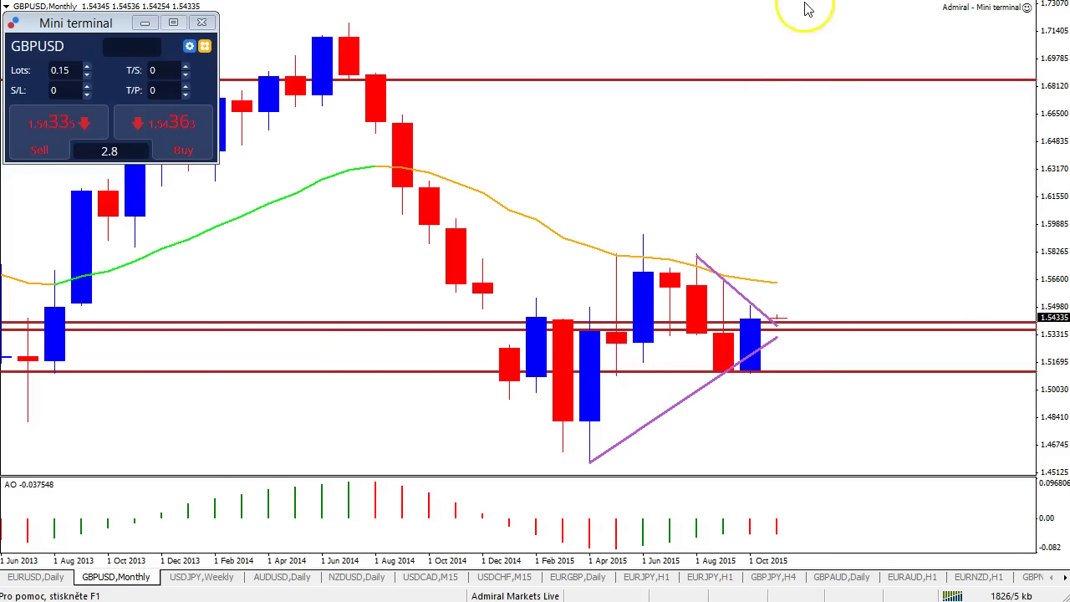
drag(355, 19, 473, 465)
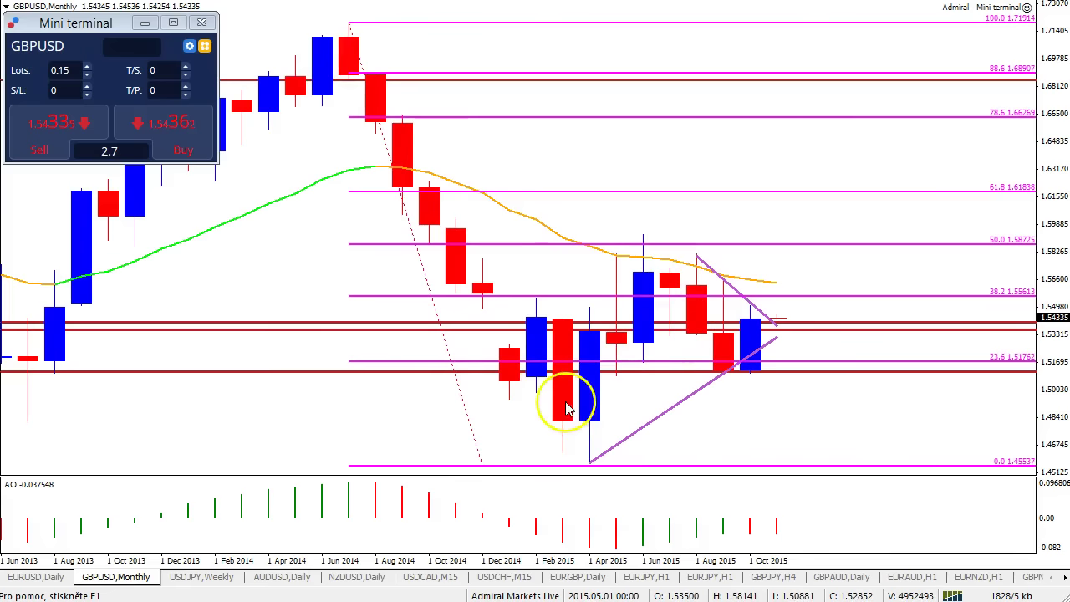
Step: Sketch the bullish monthly path in green from the 2015 lows up to the 61.8 level, mark toward 78.6 and 88.6, and clear it
mouse_move(570, 402)
mouse_down()
mouse_move(631, 276)
mouse_move(707, 355)
mouse_move(763, 372)
mouse_move(850, 198)
mouse_move(859, 227)
mouse_up()
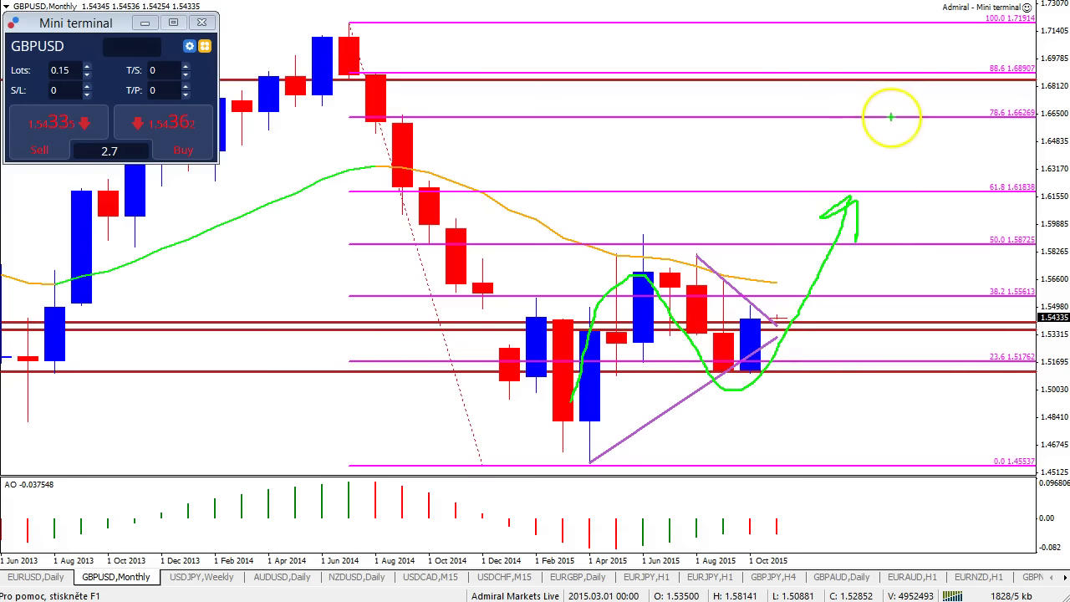
mouse_move(885, 123)
mouse_down()
mouse_move(903, 124)
mouse_move(880, 94)
mouse_up()
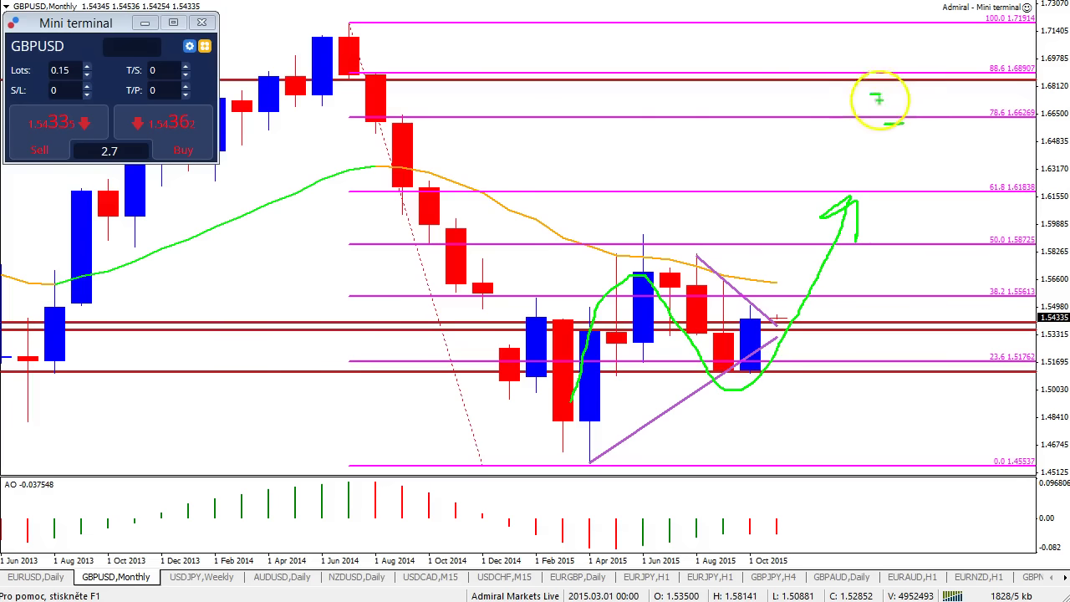
key(Escape)
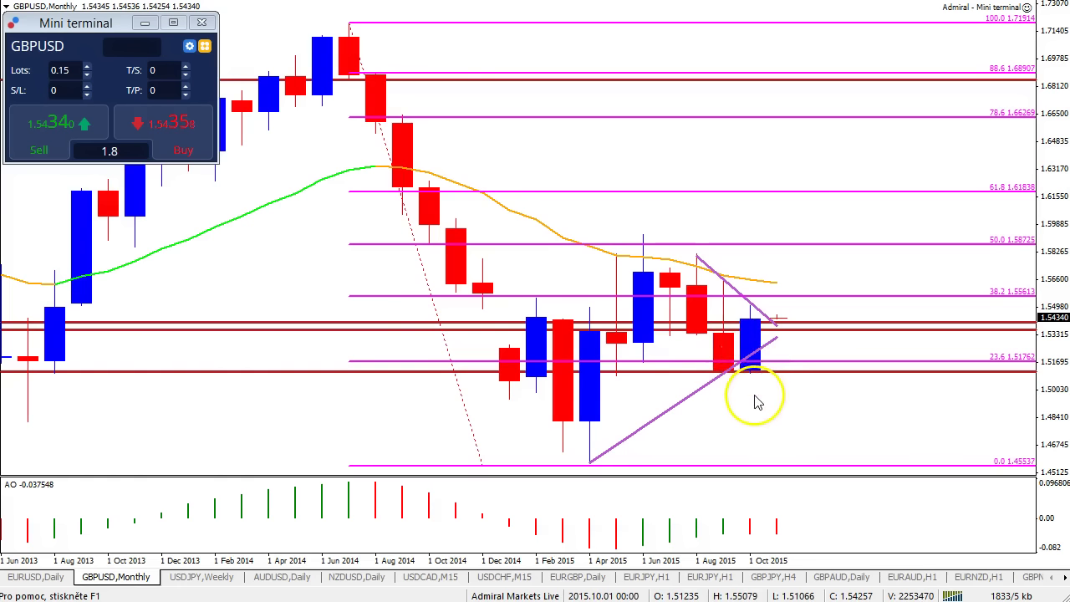
Step: Highlight the monthly support near 1.511 in green, sketch a drop toward the 0.0 level, and clear the drawings
key(ctrl+2)
drag(720, 373, 705, 371)
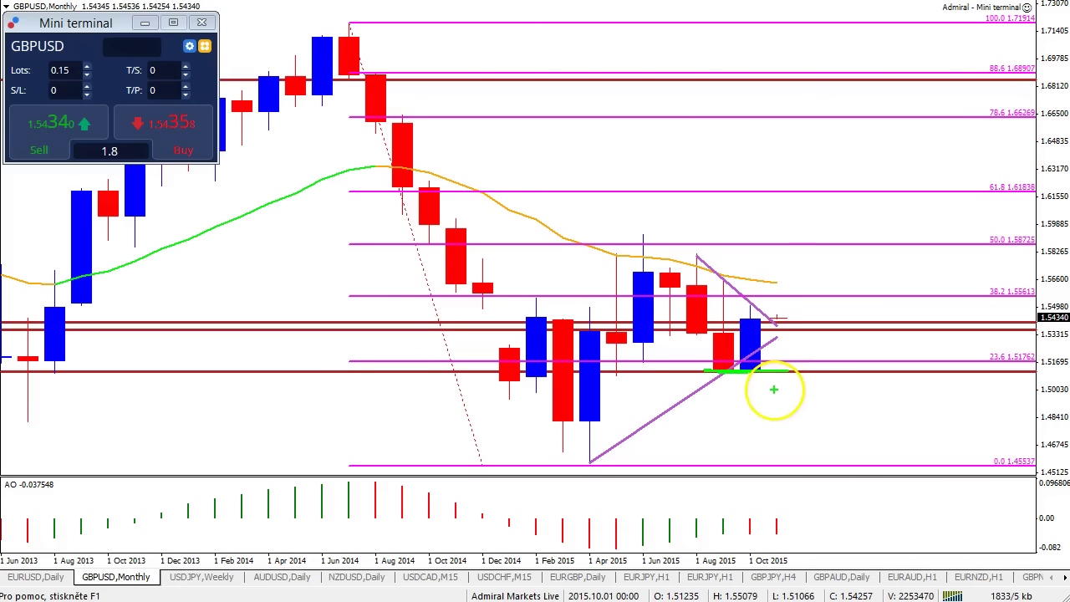
drag(786, 382, 795, 455)
mouse_move(612, 460)
mouse_down()
mouse_move(569, 470)
mouse_move(614, 465)
mouse_up()
key(Escape)
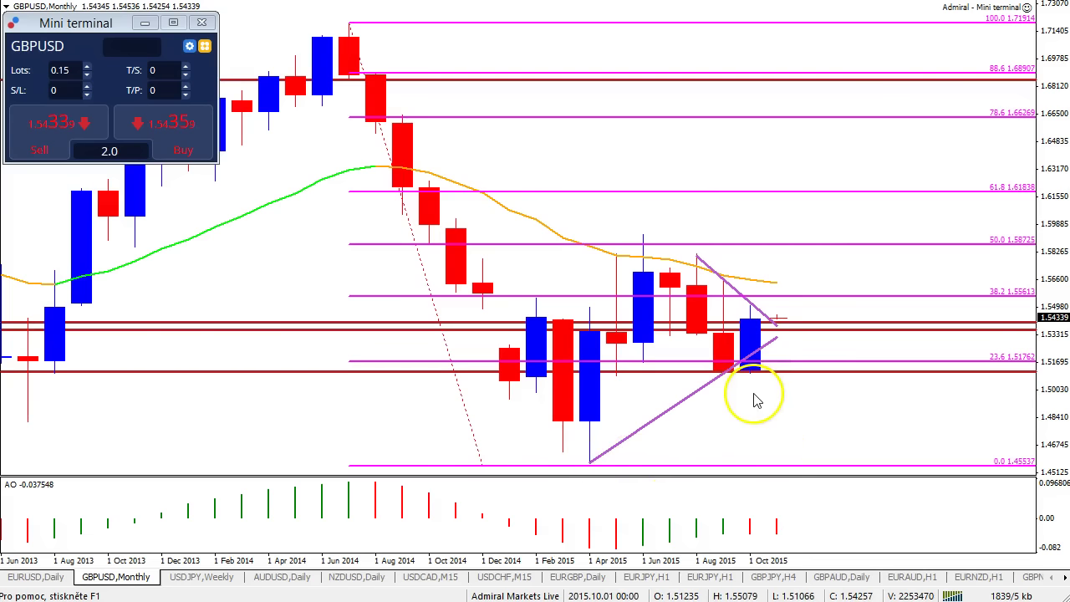
Step: Switch GBPUSD to the weekly timeframe and delete the overlapping Fibonacci retracement that was drawn on the monthly chart
click(535, 2)
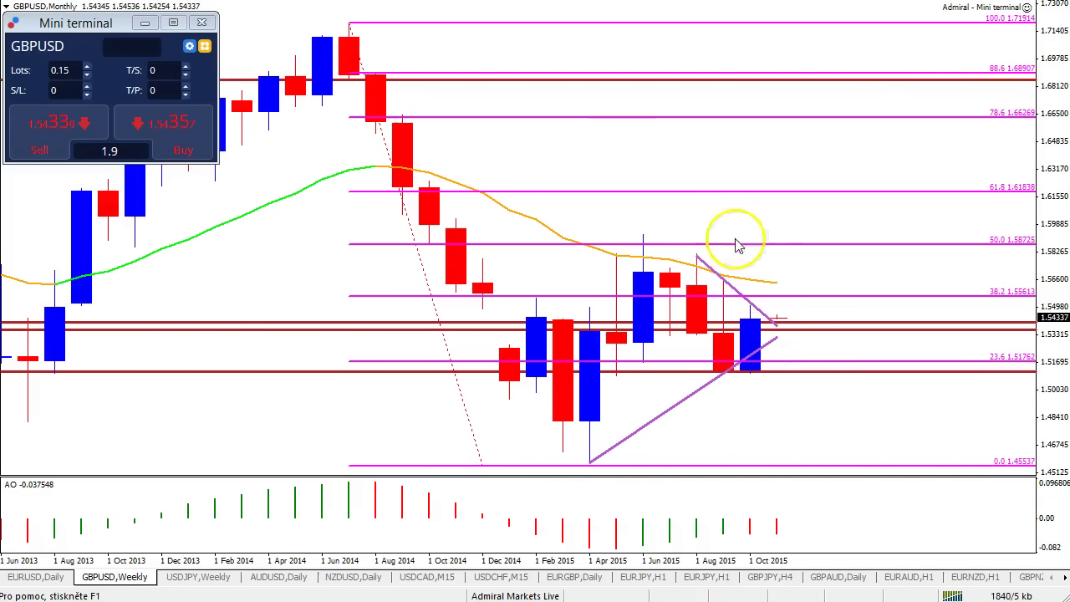
drag(489, 58, 767, 174)
key(Escape)
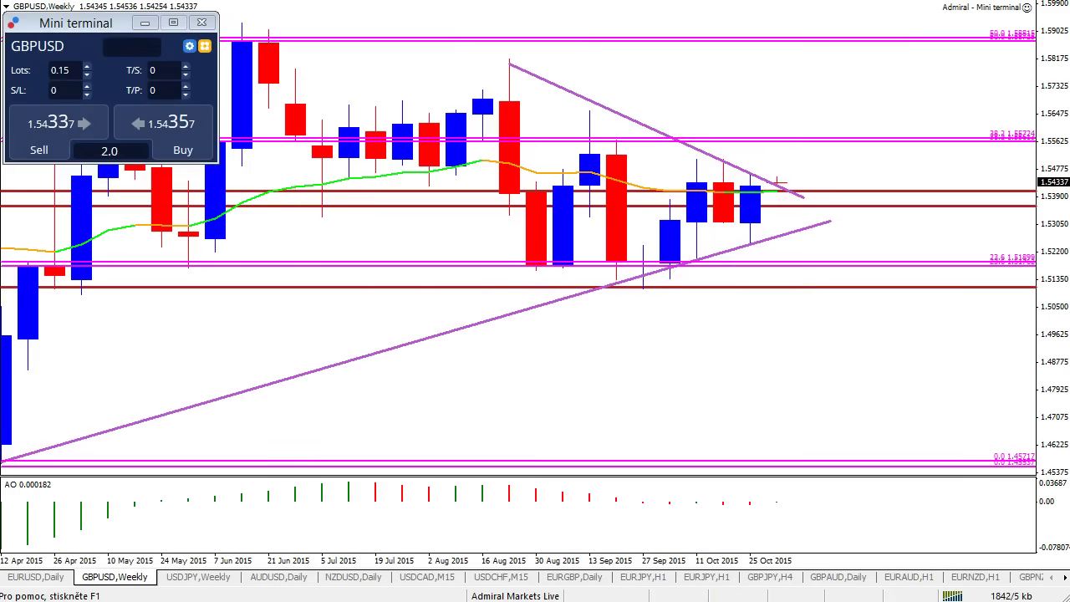
text(MN)
key(Return)
right_click(354, 33)
click(444, 78)
text(W1)
key(Return)
click(814, 196)
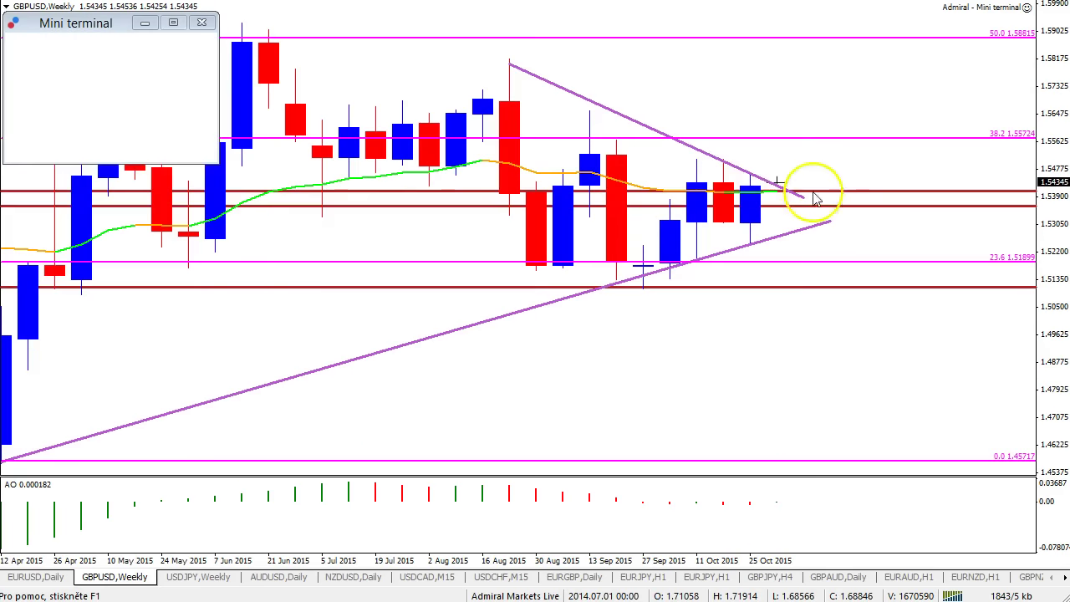
Step: Sketch weekly scenarios: a green rise through 50.0 to 61.8 and a red drop from below the 1.511 support to 0.0; clear both
drag(811, 559, 797, 560)
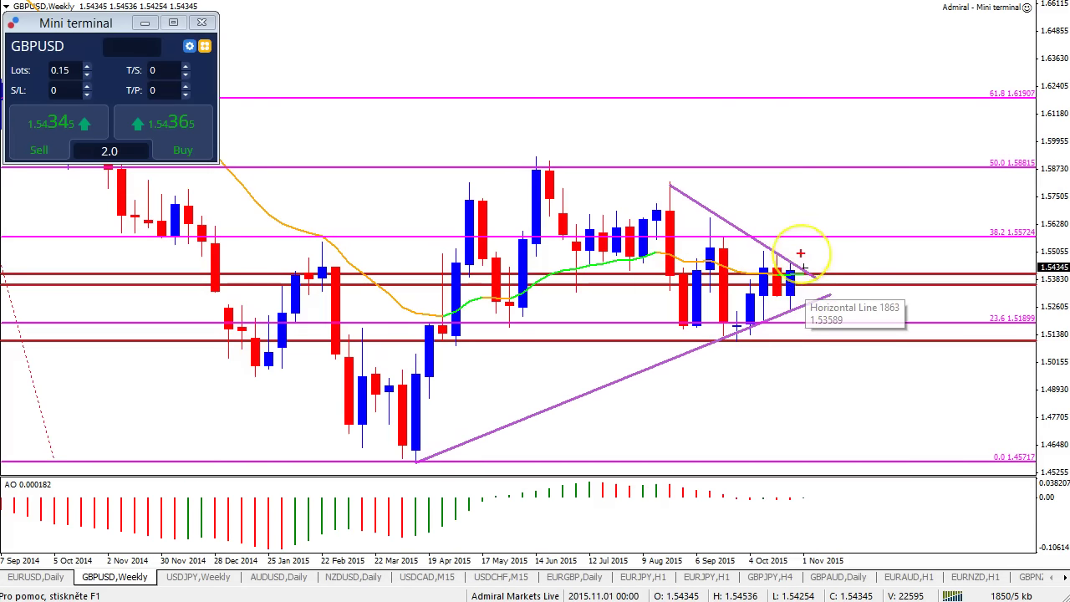
mouse_move(811, 227)
mouse_down()
mouse_move(833, 174)
mouse_move(867, 191)
mouse_move(918, 107)
mouse_move(928, 102)
mouse_move(932, 118)
mouse_up()
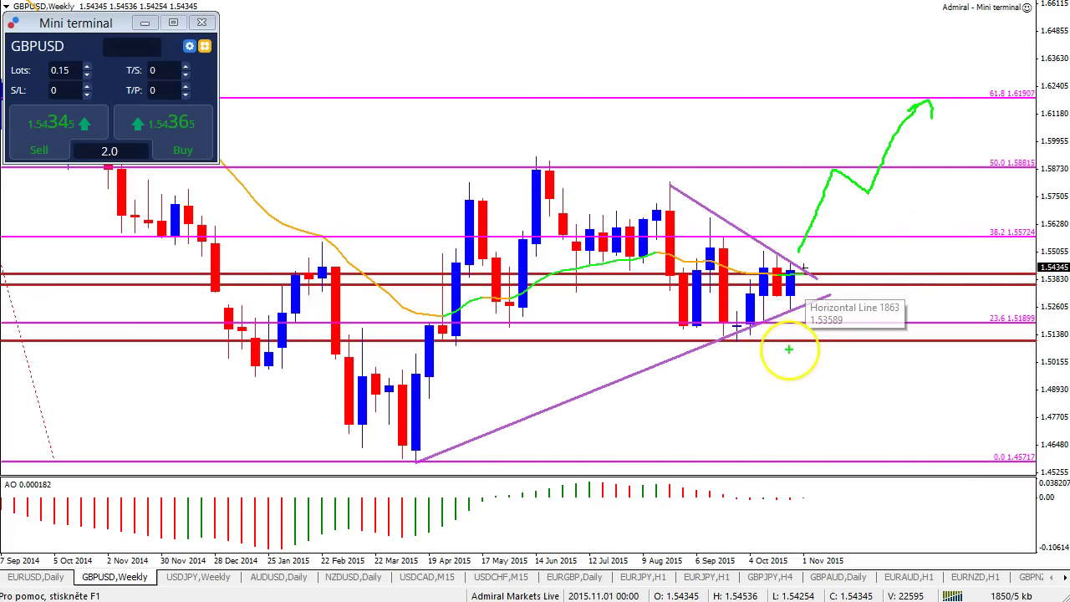
mouse_move(718, 346)
mouse_down()
mouse_move(854, 347)
mouse_move(854, 445)
mouse_move(798, 455)
mouse_up()
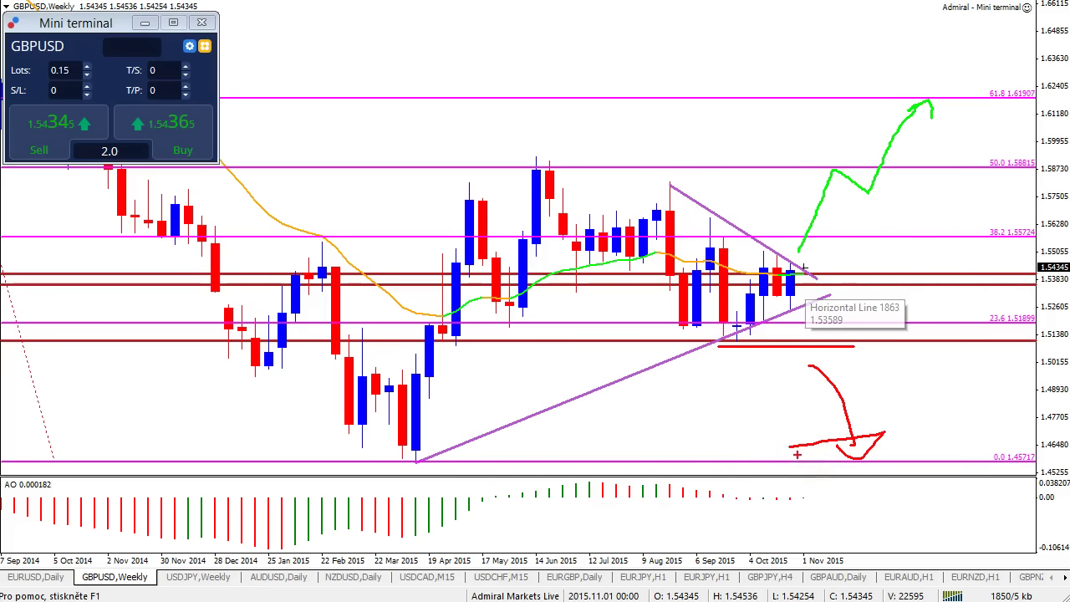
key(Escape)
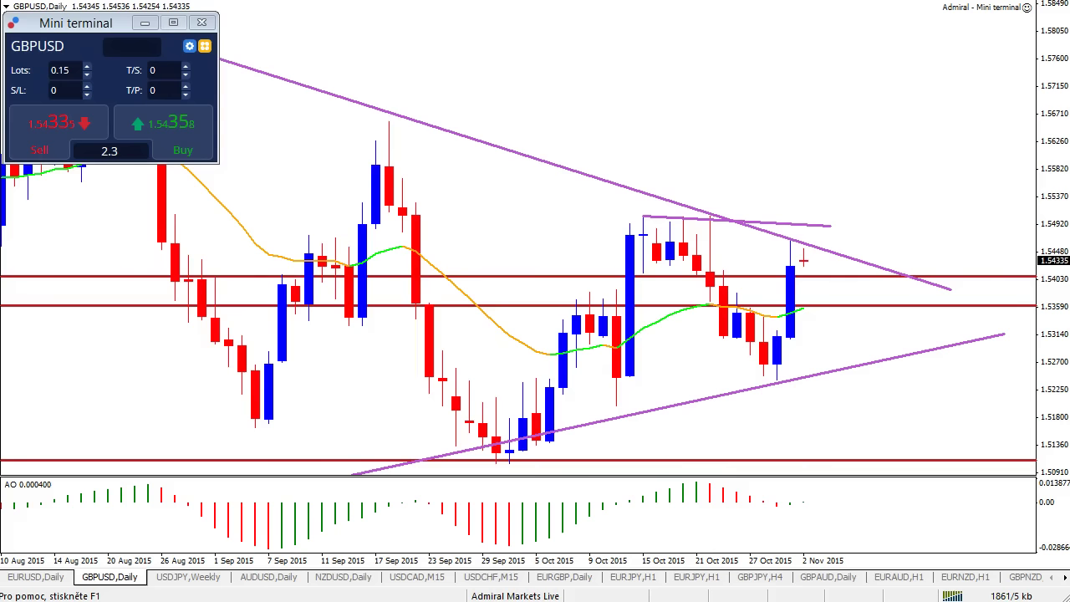
Step: On the daily chart, mark the resistance near 1.5500 and the upper trend line red, circle the 1.5361–1.5408 support green, and clear the marks
drag(760, 563, 750, 562)
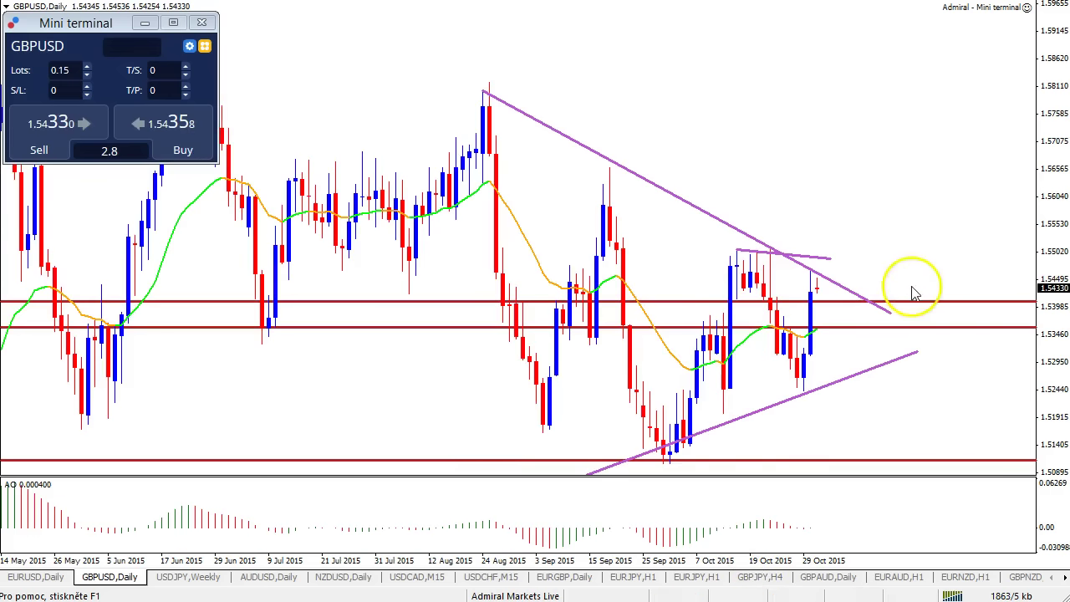
mouse_move(803, 255)
mouse_down()
mouse_move(836, 255)
mouse_move(828, 244)
mouse_move(850, 253)
mouse_up()
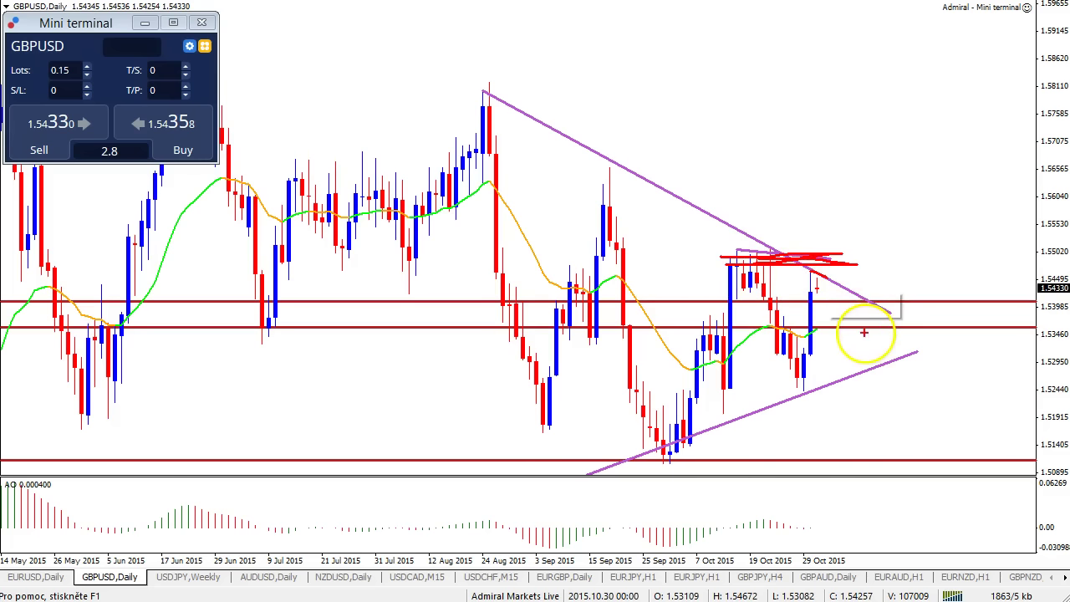
mouse_move(830, 289)
mouse_down()
mouse_move(836, 270)
mouse_move(815, 276)
mouse_move(826, 262)
mouse_up()
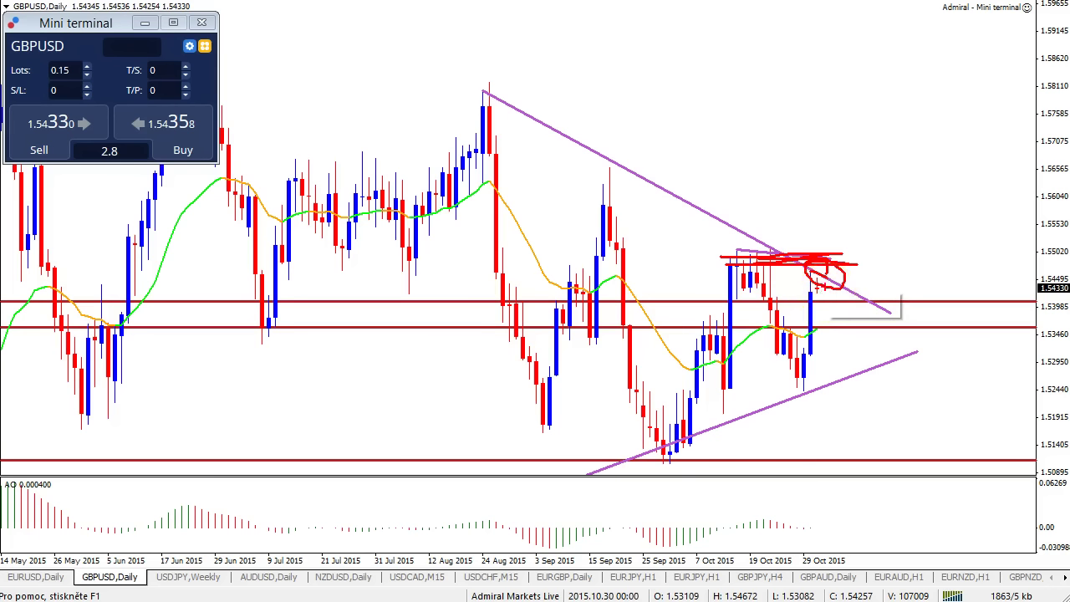
mouse_move(859, 320)
mouse_down()
mouse_move(872, 304)
mouse_move(892, 309)
mouse_move(846, 307)
mouse_move(836, 328)
mouse_up()
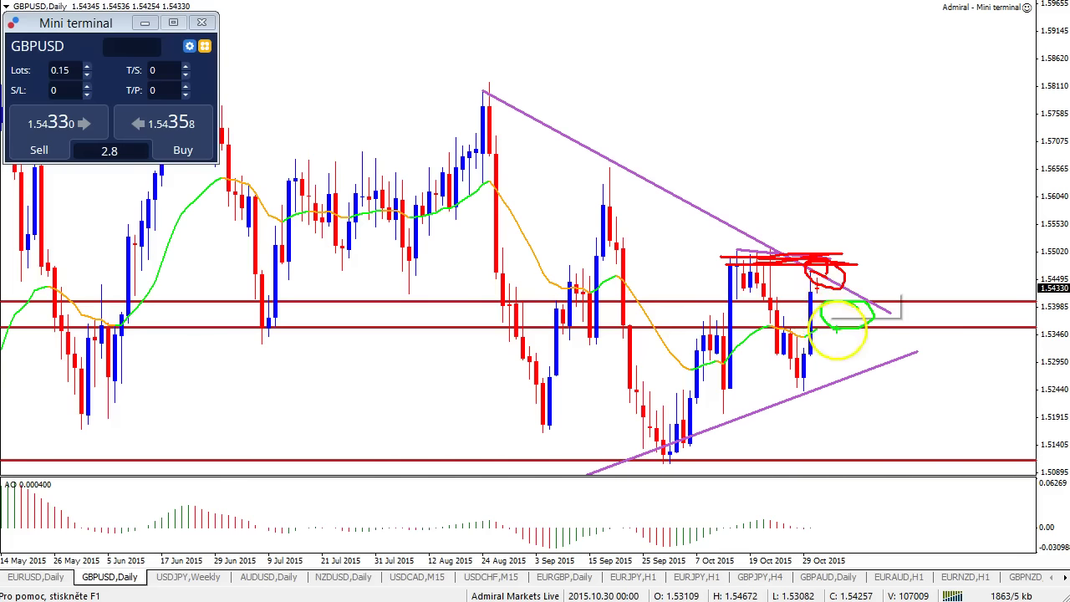
key(Escape)
Step: Sketch the daily path with red drops to about 1.5361 and the rising trend line, each followed by a green bounce, and clear it
drag(805, 558, 825, 555)
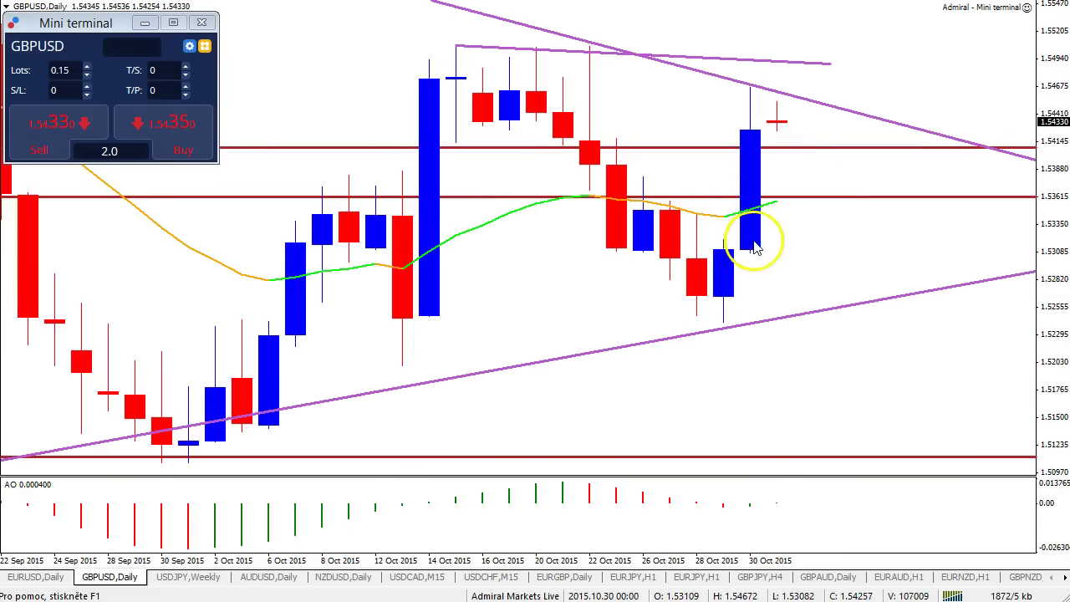
mouse_move(787, 123)
mouse_down()
mouse_move(843, 164)
mouse_move(851, 196)
mouse_move(882, 198)
mouse_move(903, 155)
mouse_move(895, 153)
mouse_move(943, 194)
mouse_move(973, 266)
mouse_move(1011, 191)
mouse_move(1020, 199)
mouse_up()
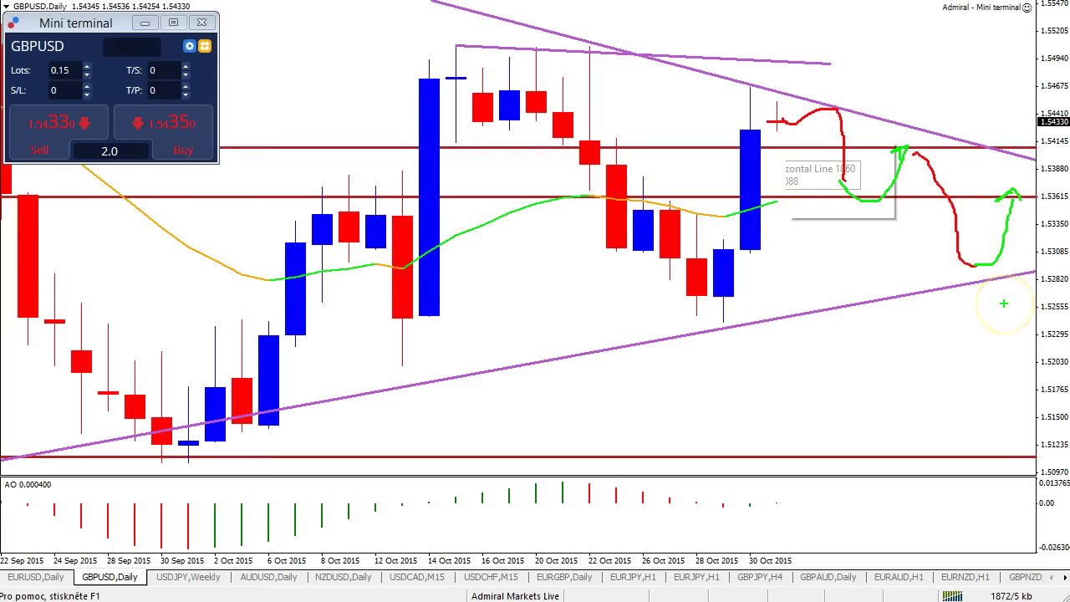
key(Escape)
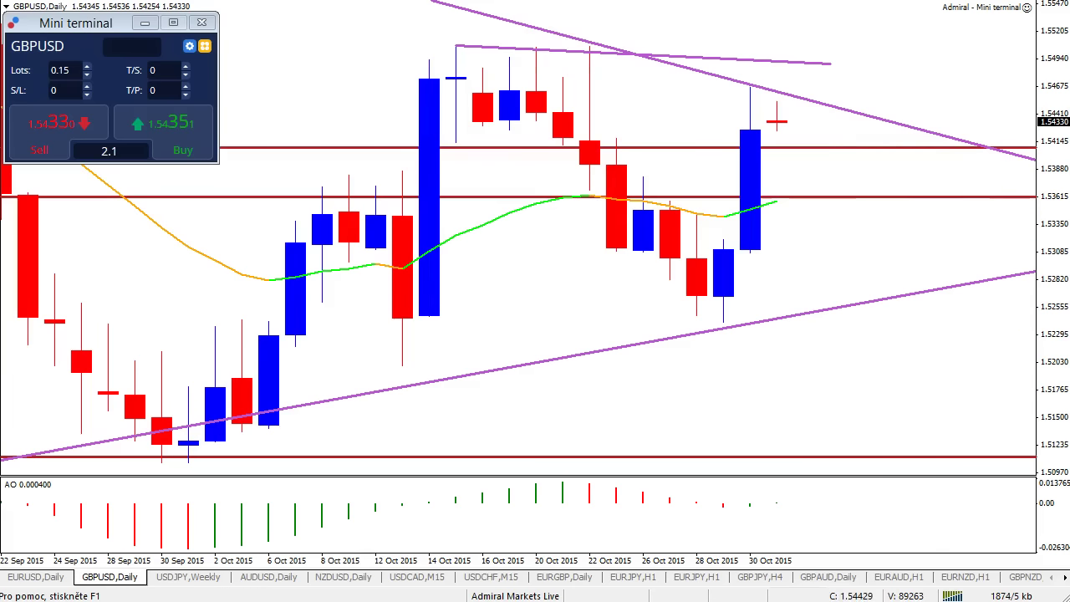
Step: On the H4 chart, sketch a green bounce from 1.5361 to 1.5408, circle the area at the descending trend line red, and clear both
drag(764, 562, 744, 561)
mouse_move(836, 155)
mouse_down()
mouse_move(918, 143)
mouse_move(927, 156)
mouse_up()
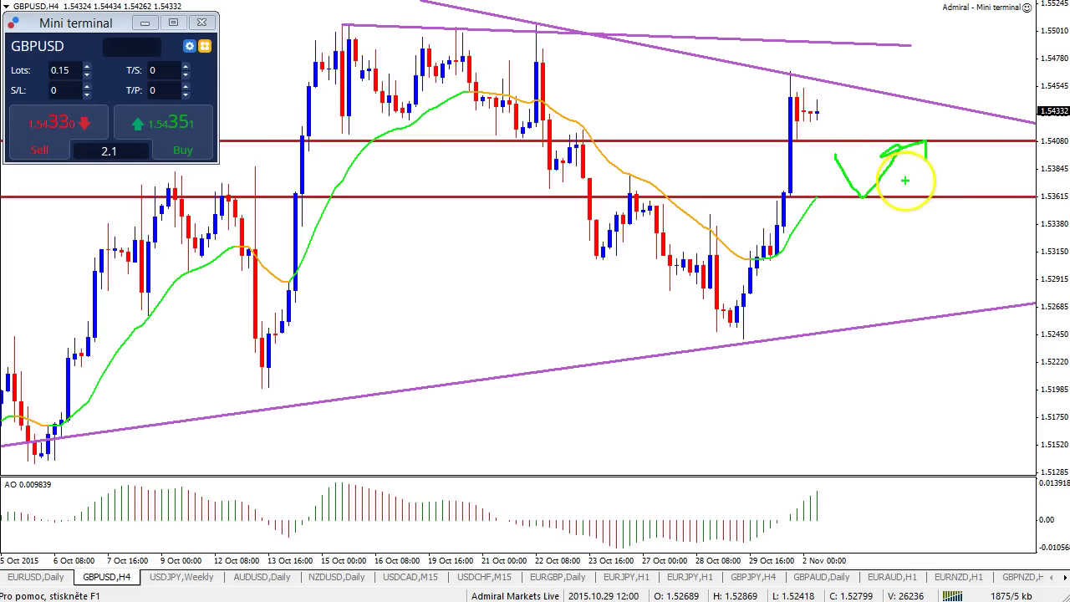
mouse_move(921, 63)
mouse_down()
mouse_move(953, 81)
mouse_move(920, 59)
mouse_up()
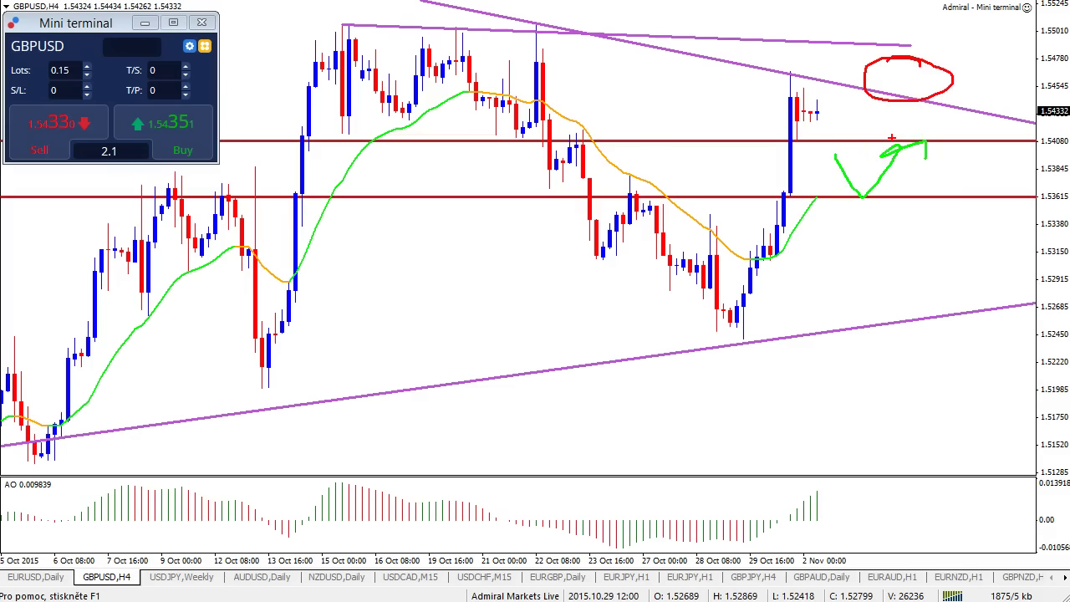
key(Escape)
Step: On the H1 chart, draw a red resistance line near 1.5500 and red arrows falling from 1.5361 through the rising trend line
click(569, 1)
drag(790, 567, 757, 564)
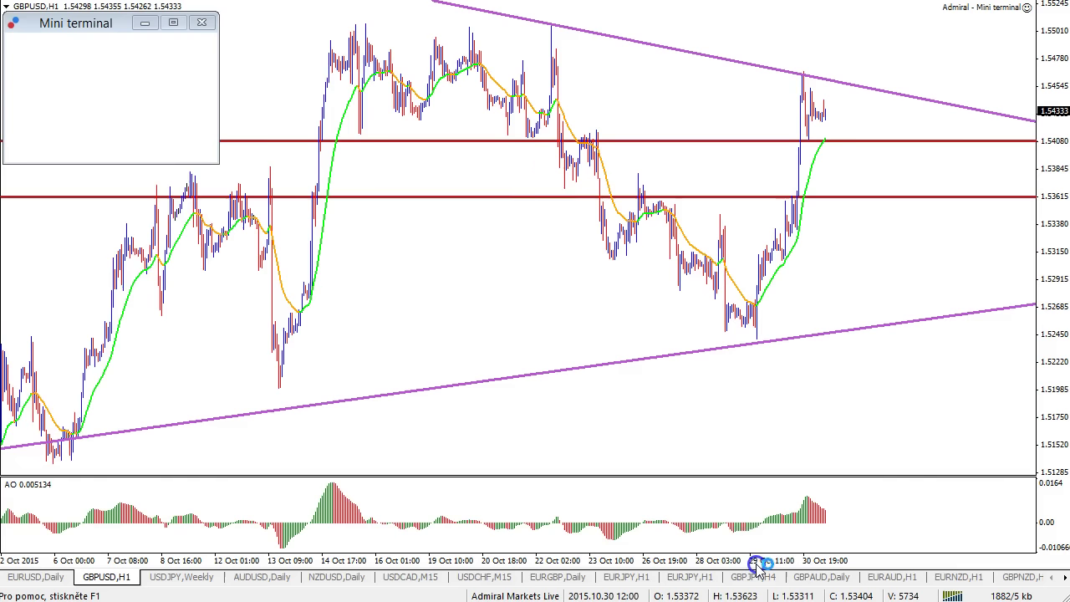
click(870, 171)
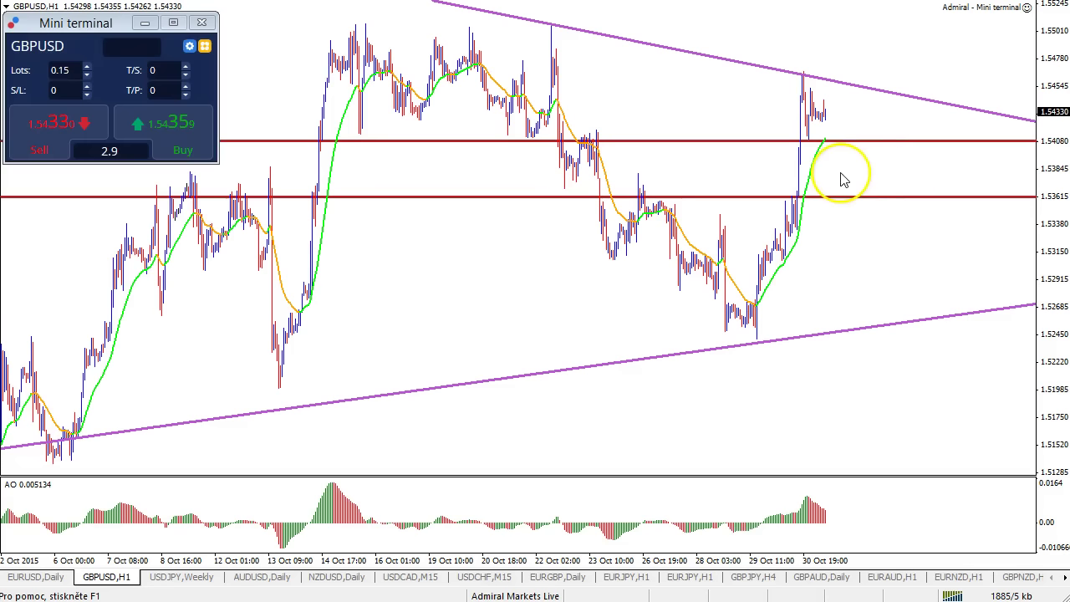
key(ctrl+2)
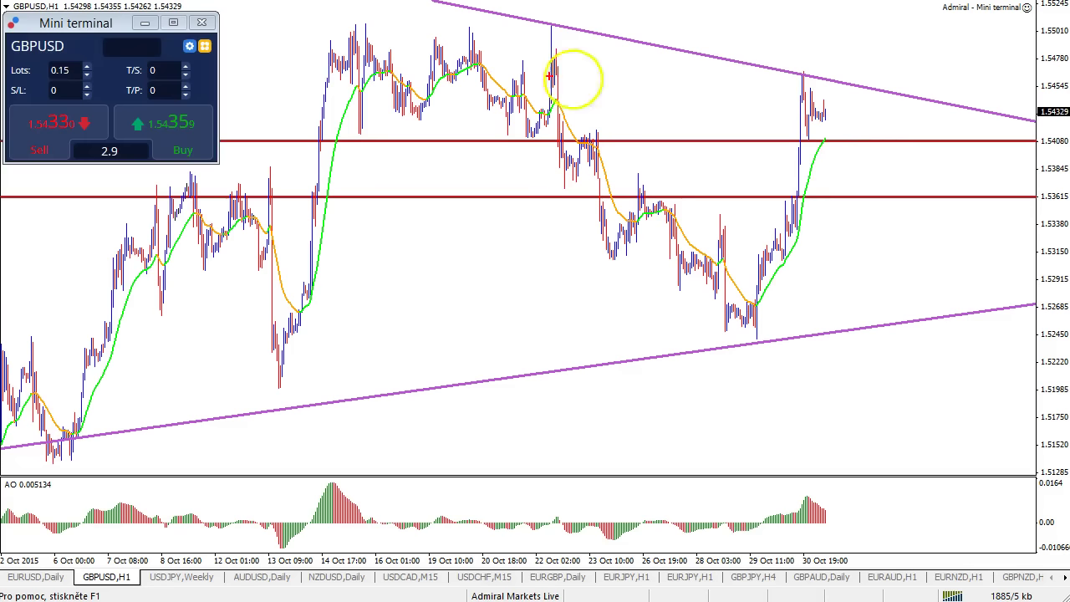
drag(301, 34, 945, 41)
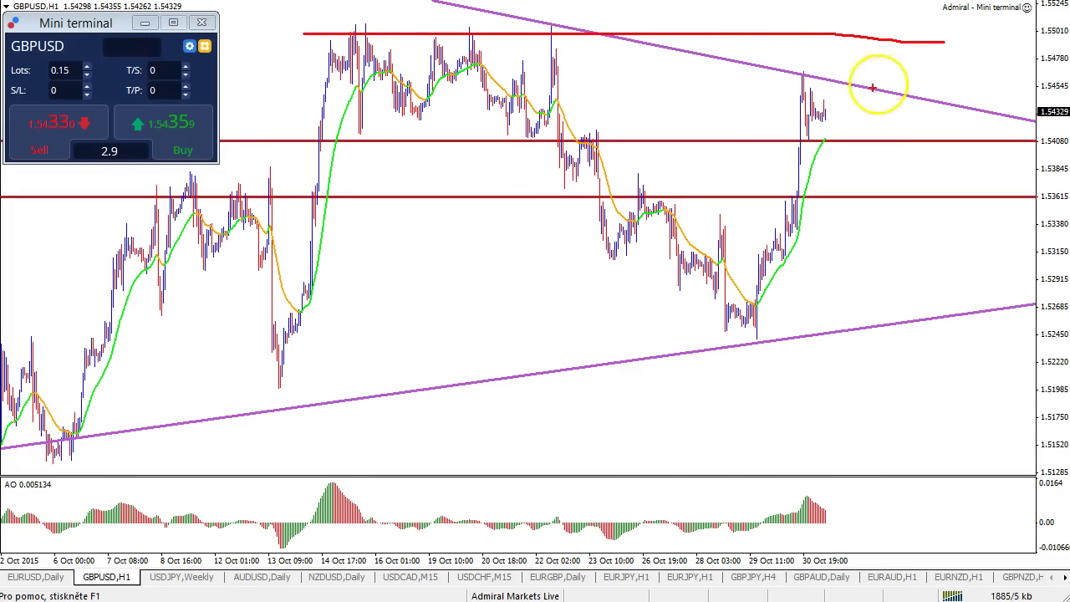
mouse_move(891, 203)
mouse_down()
mouse_move(927, 312)
mouse_move(1011, 452)
mouse_move(964, 410)
mouse_up()
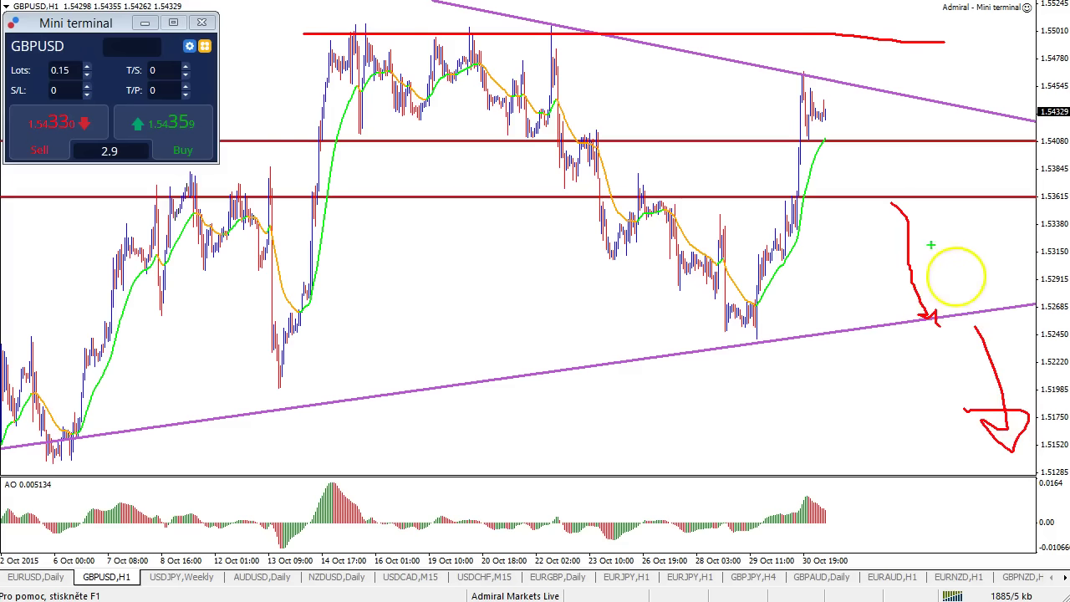
Step: Circle the 1.5361 support in green, sketch a green bounce to a circled target at the descending trend line, and clear the H1 drawings
mouse_move(861, 189)
mouse_down()
mouse_move(907, 191)
mouse_move(878, 195)
mouse_move(933, 136)
mouse_up()
mouse_move(899, 185)
mouse_down()
mouse_move(943, 82)
mouse_move(951, 95)
mouse_move(921, 91)
mouse_up()
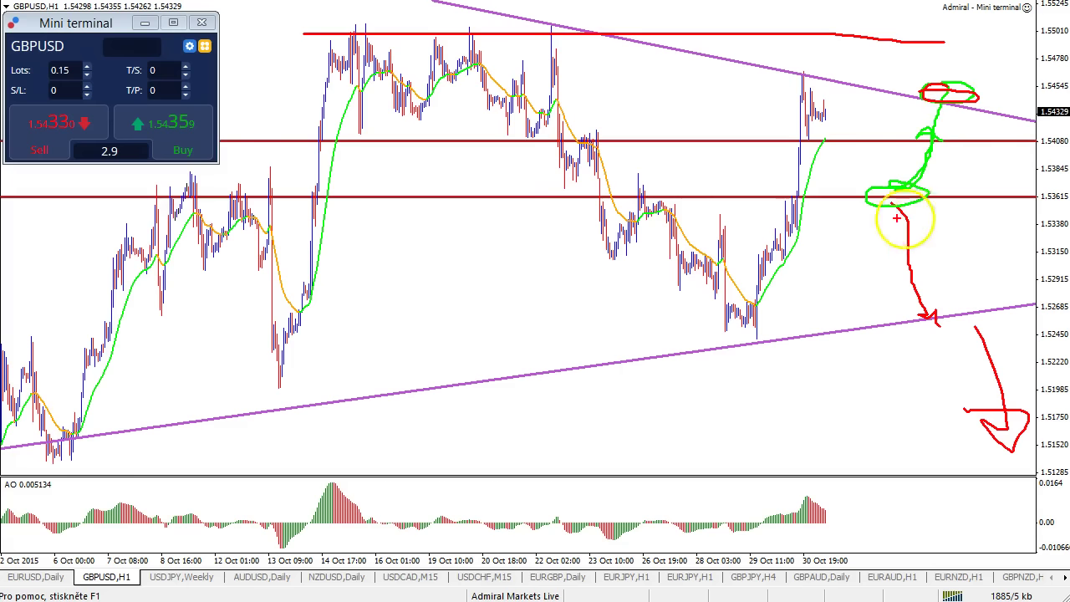
key(Escape)
Step: Open the USDJPY weekly chart to review its support and resistance zones, and switch it to the daily timeframe
click(200, 578)
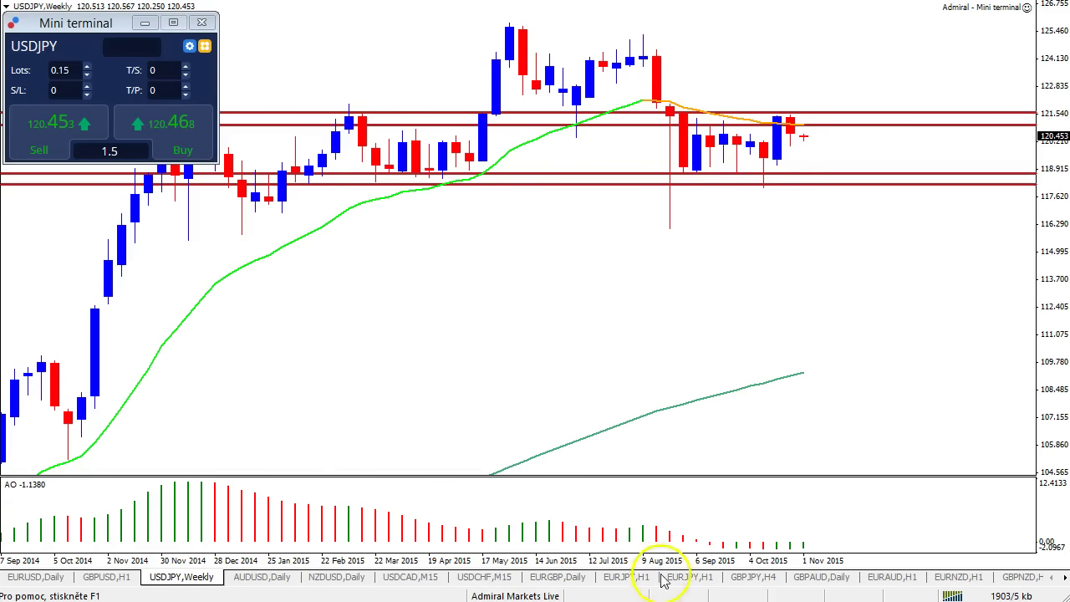
drag(665, 558, 681, 559)
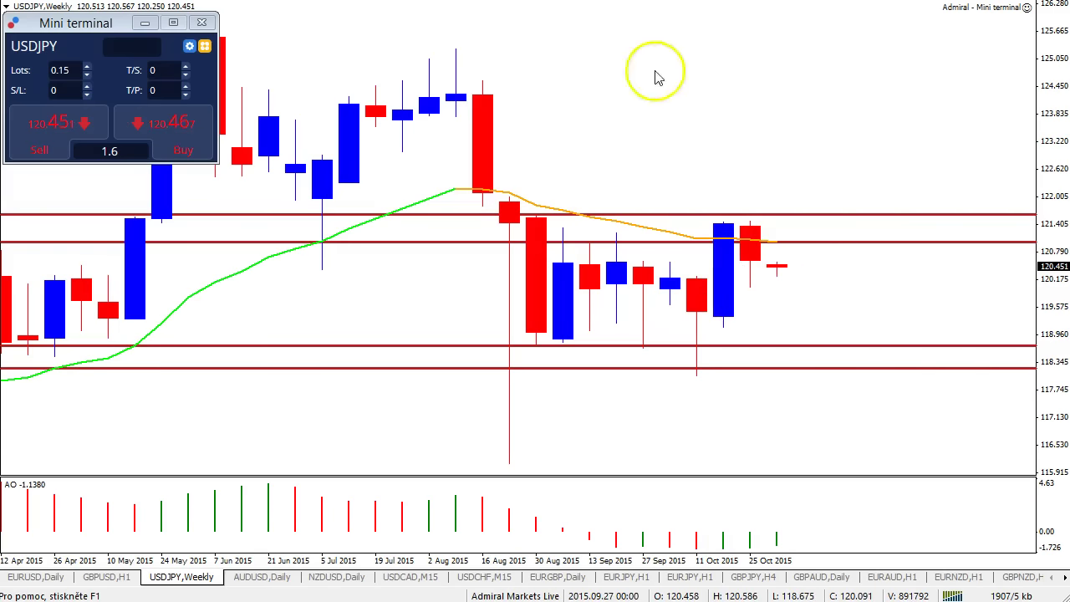
click(611, 0)
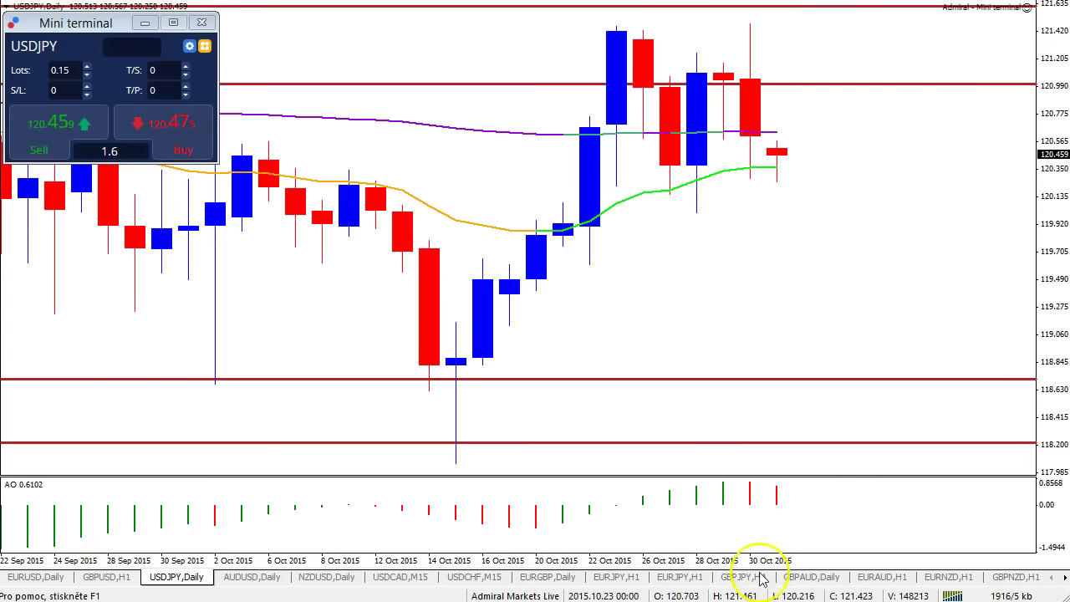
drag(743, 556, 735, 558)
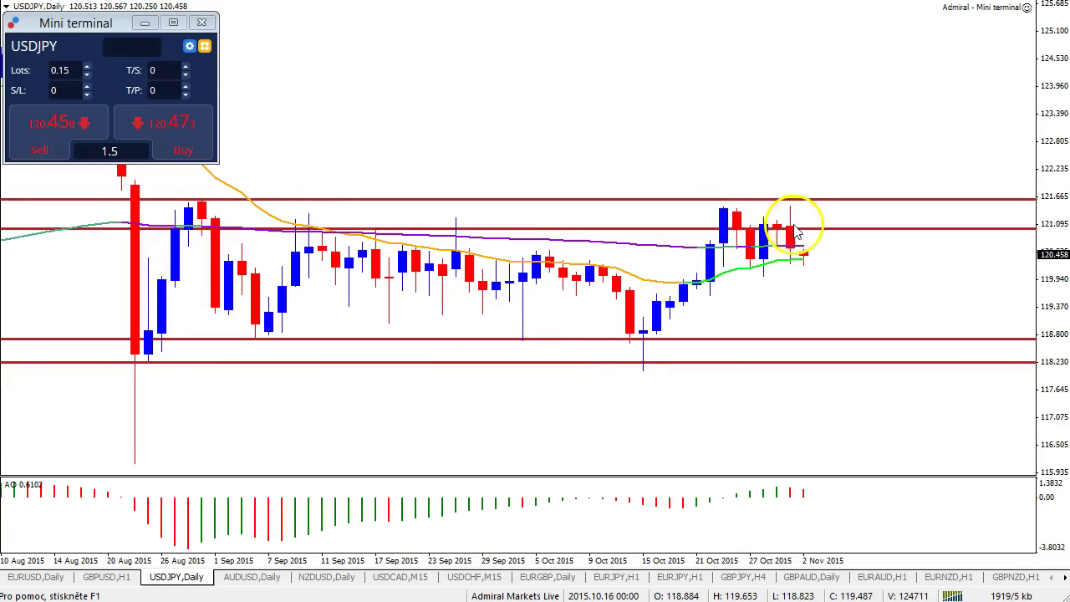
Step: Sketch the USDJPY daily path: red rise to about 121.0, red drop to the support near 118.7, and a green bounce arrow
drag(801, 252, 826, 236)
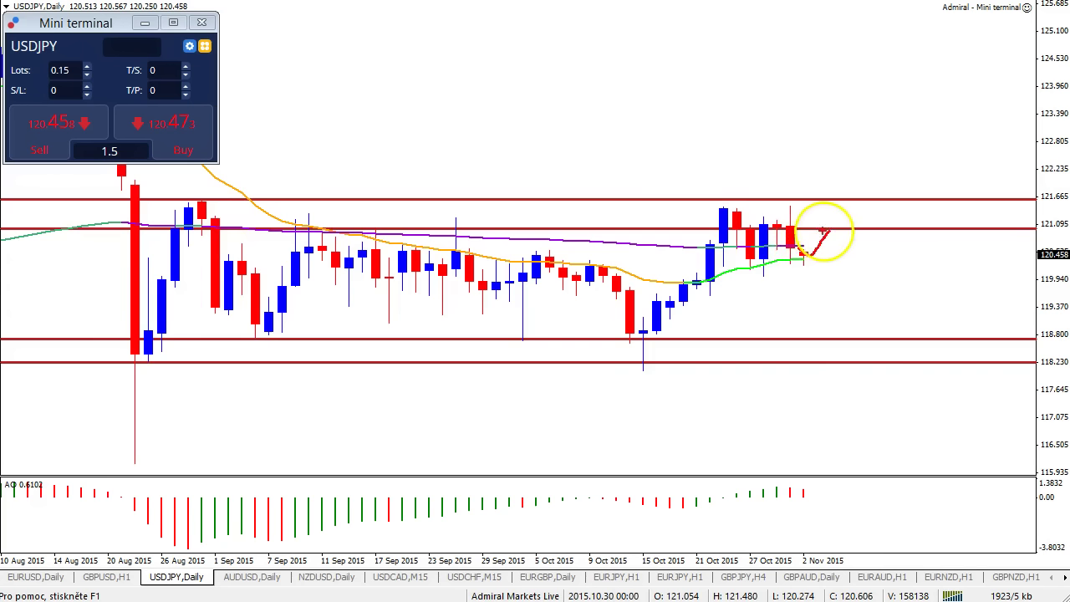
mouse_move(818, 235)
mouse_down()
mouse_move(832, 232)
mouse_move(850, 341)
mouse_move(855, 333)
mouse_up()
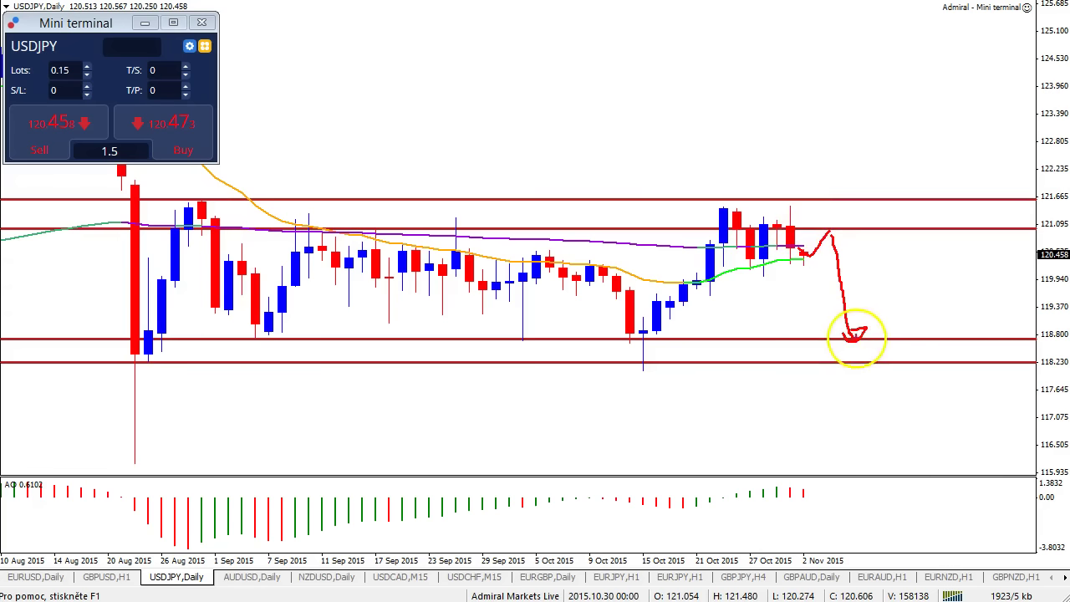
mouse_move(870, 339)
mouse_down()
mouse_move(922, 303)
mouse_move(924, 315)
mouse_up()
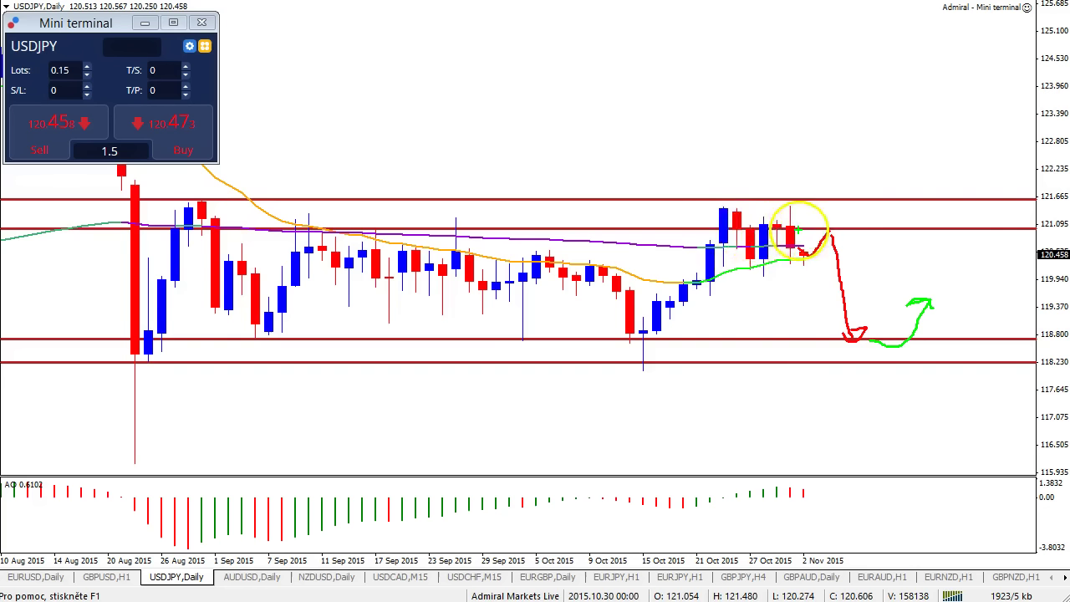
Step: Draw green marks above the two recent USDJPY daily highs around the upper resistance line near 121.6
mouse_move(788, 171)
mouse_down()
mouse_move(793, 189)
mouse_move(805, 163)
mouse_up()
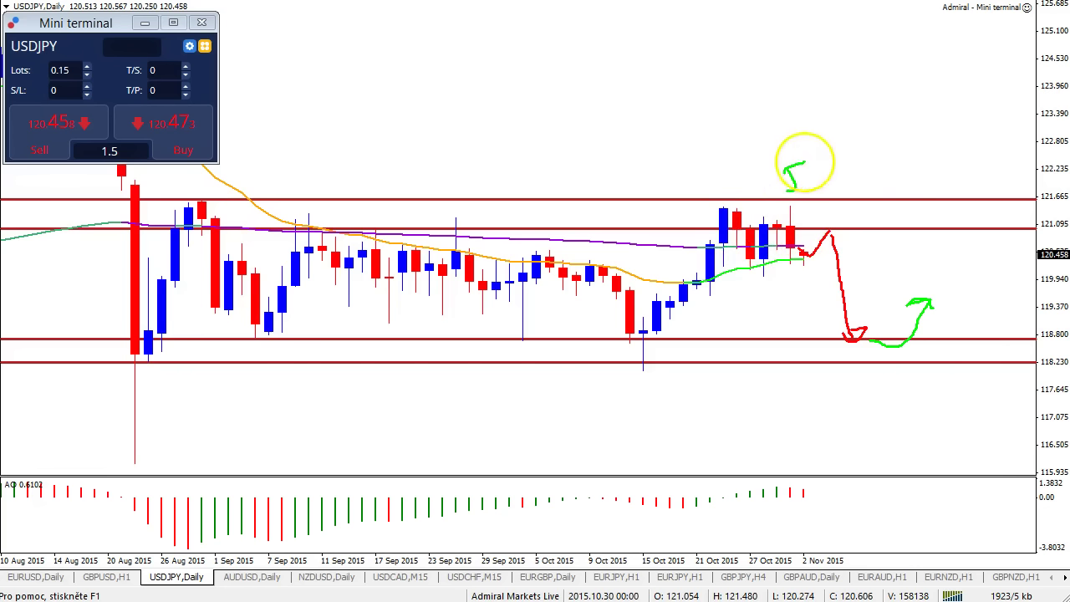
mouse_move(717, 174)
mouse_down()
mouse_move(724, 197)
mouse_move(738, 197)
mouse_up()
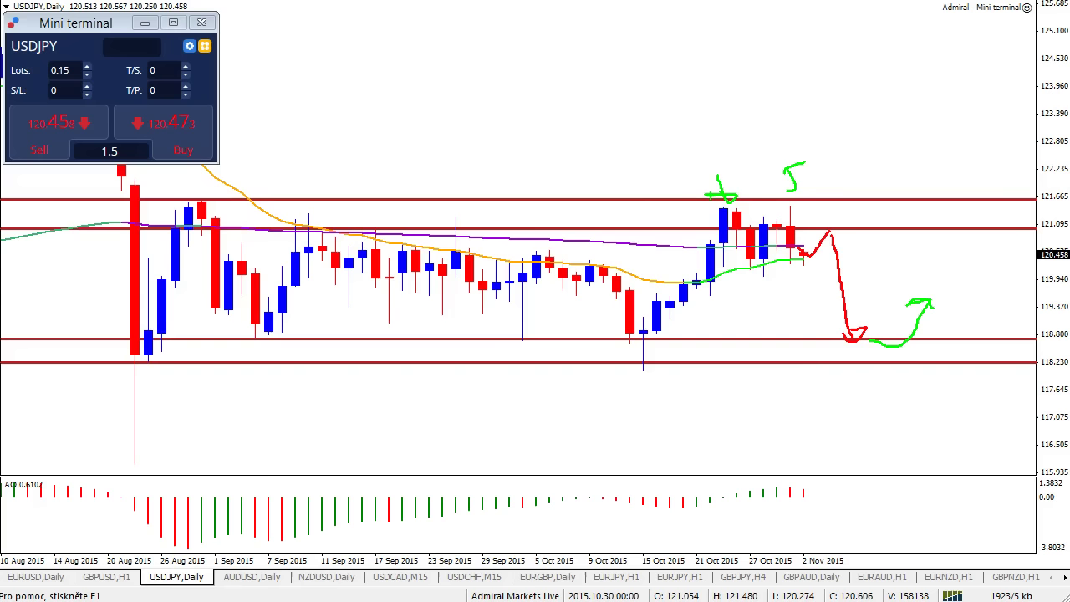
drag(707, 196, 701, 197)
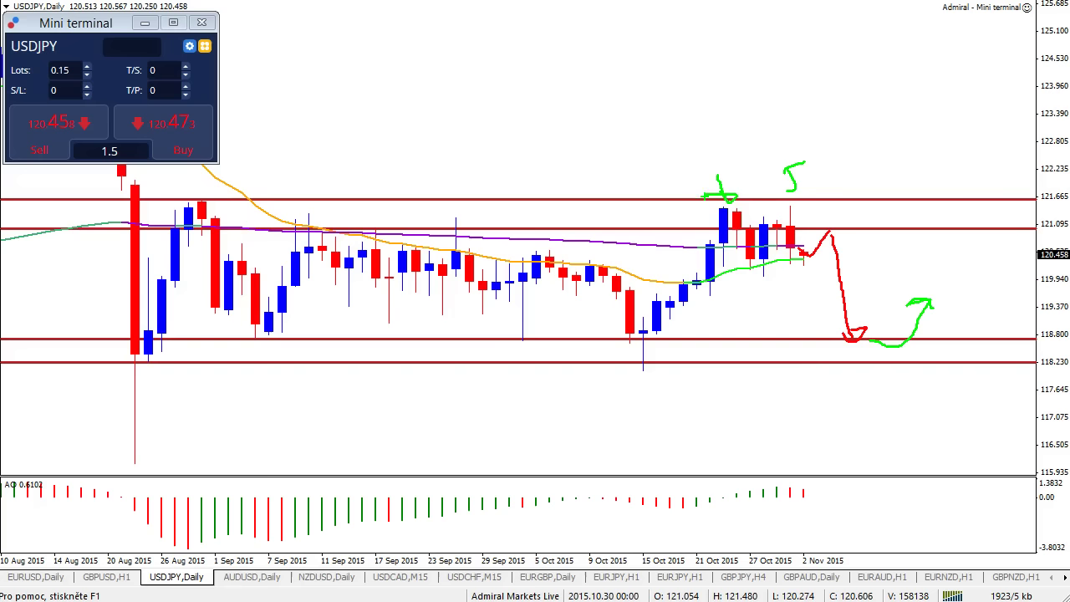